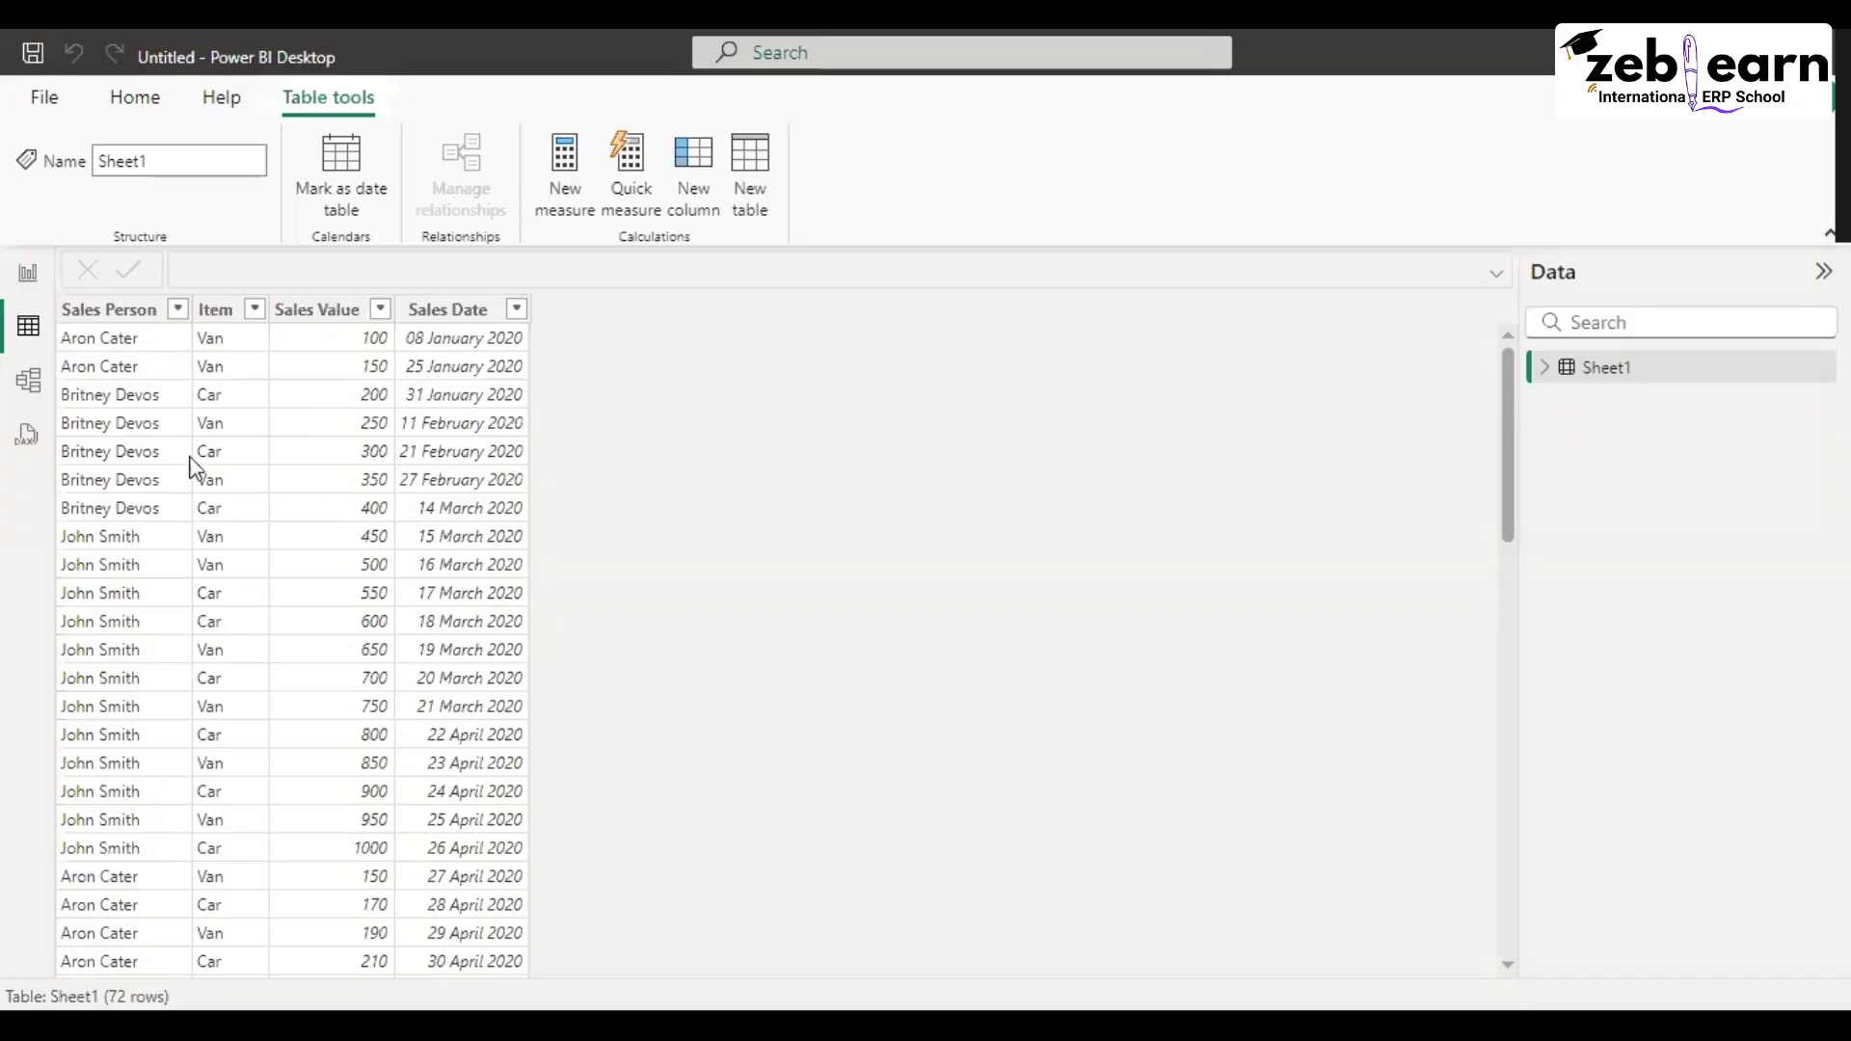
Step: Create a report measure in Sheet1 named Count with the formula COUNT(Sheet1[Item])
{"action": "left_click", "coordinate": [227, 319]}
{"action": "left_click", "coordinate": [246, 951]}
{"action": "left_click", "coordinate": [28, 273]}
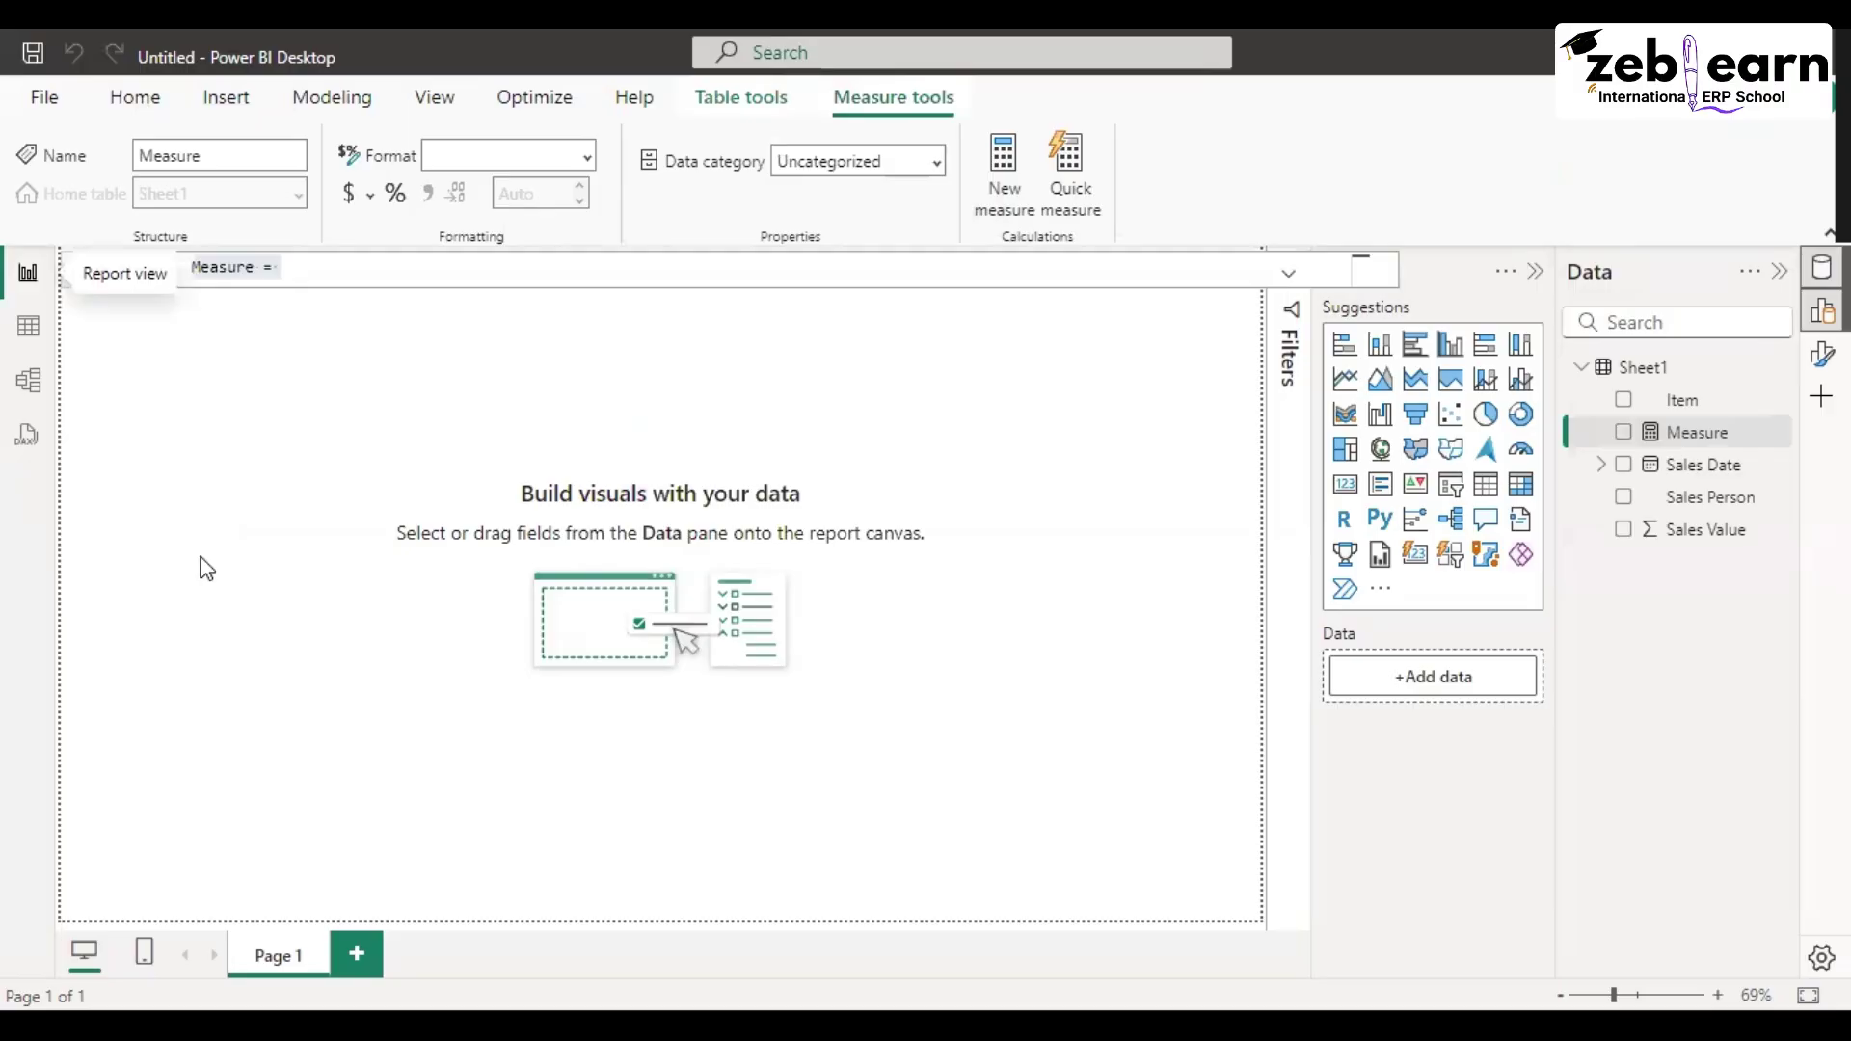
{"action": "type", "text": "Co"}
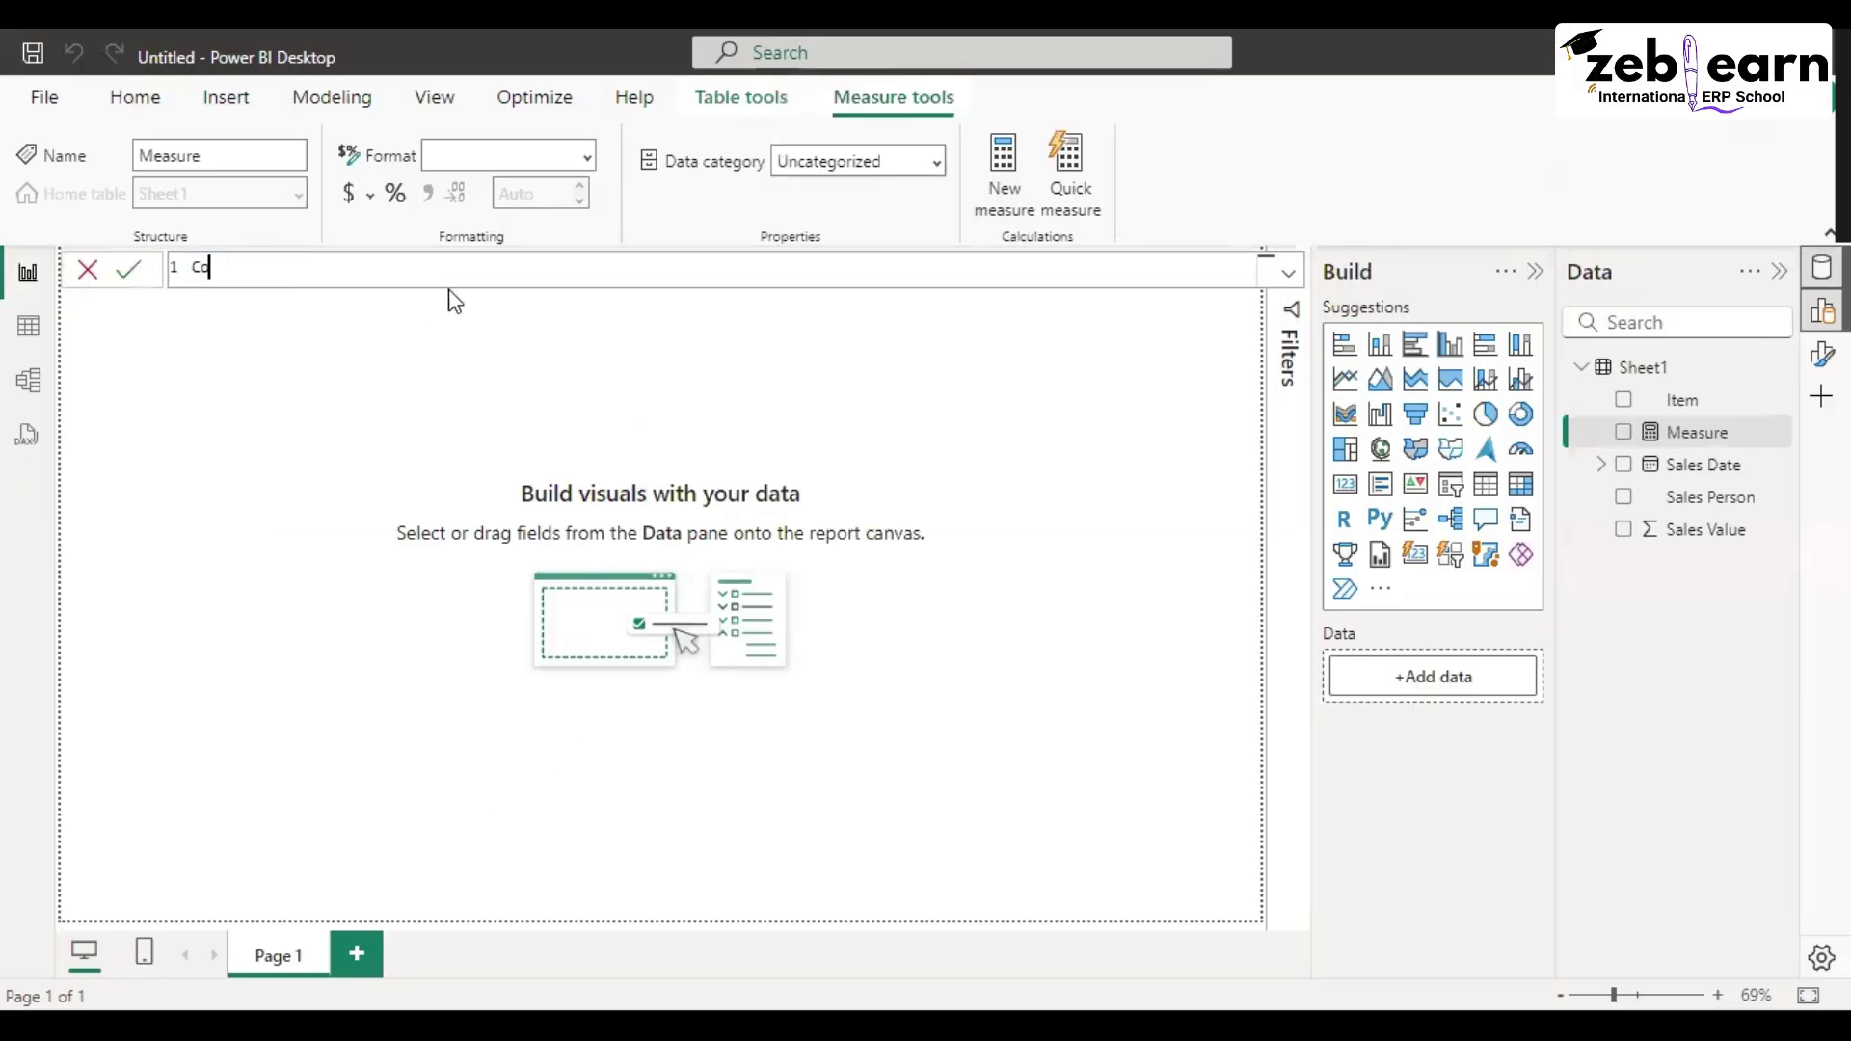
{"action": "type", "text": "unt = coun"}
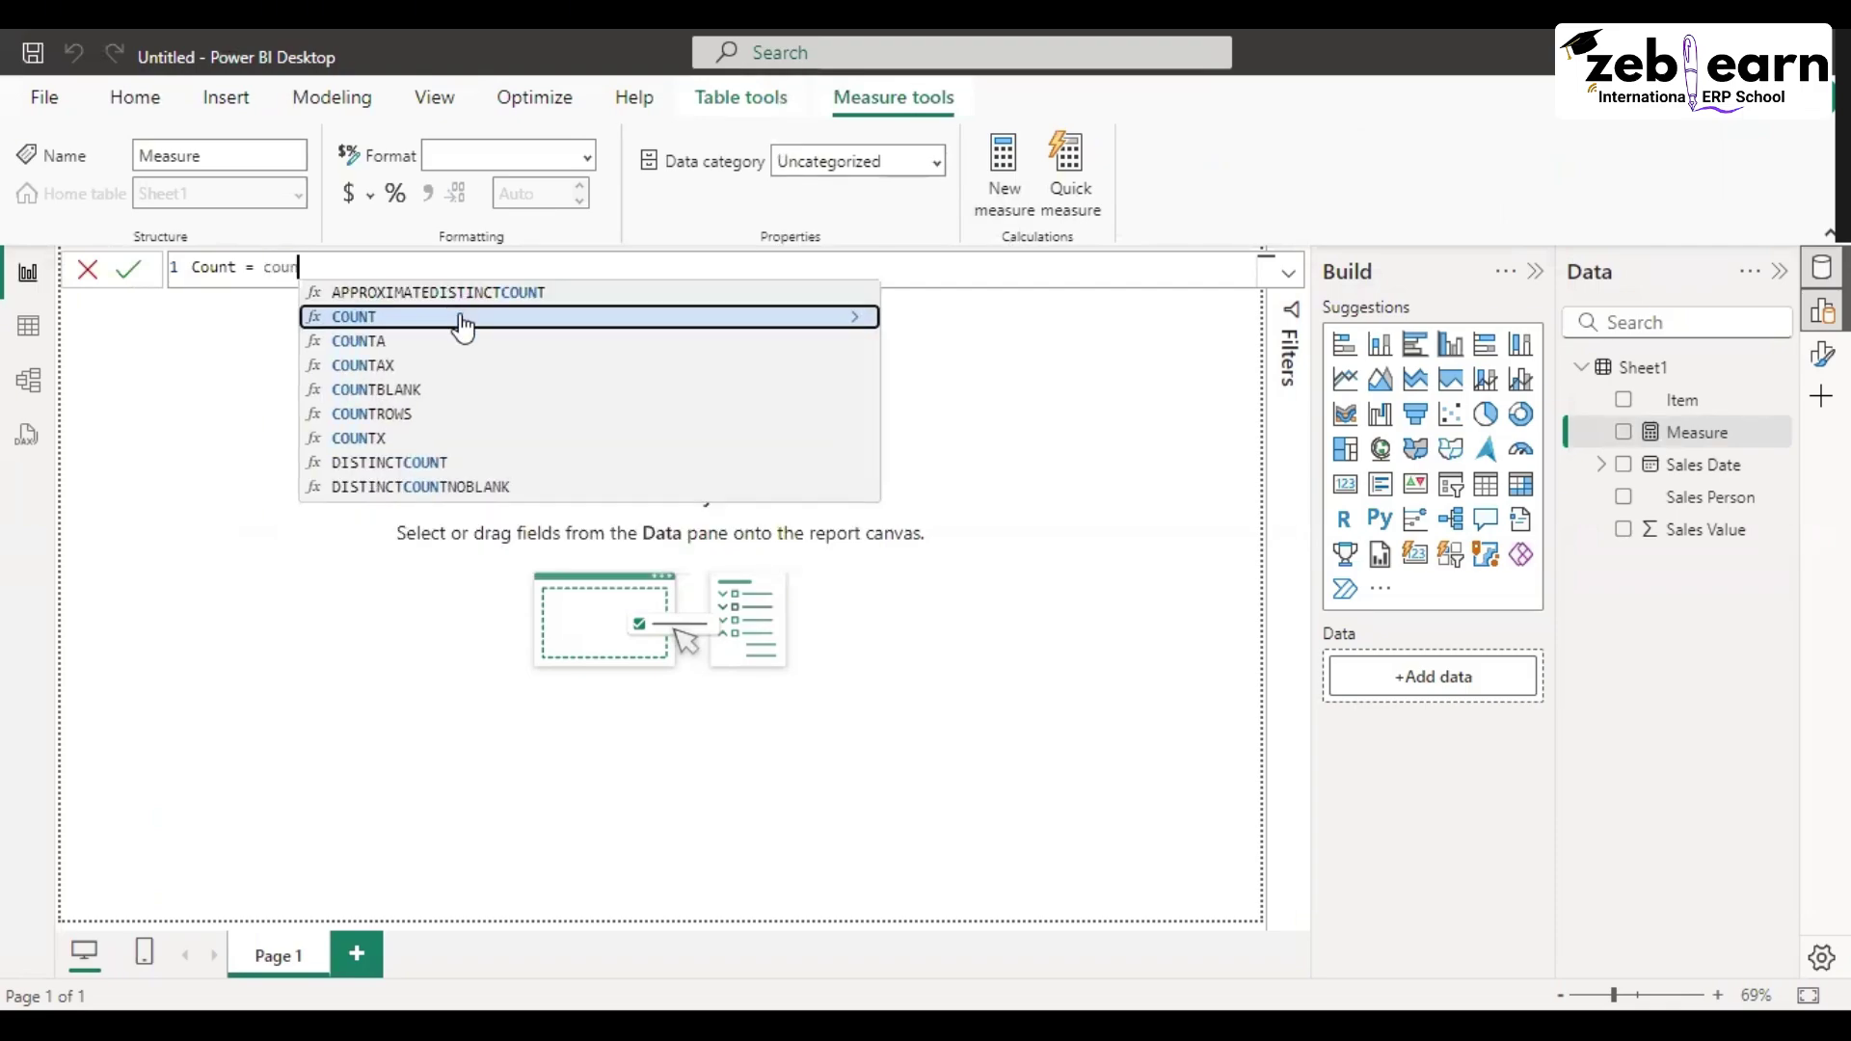
{"action": "left_click", "coordinate": [463, 319]}
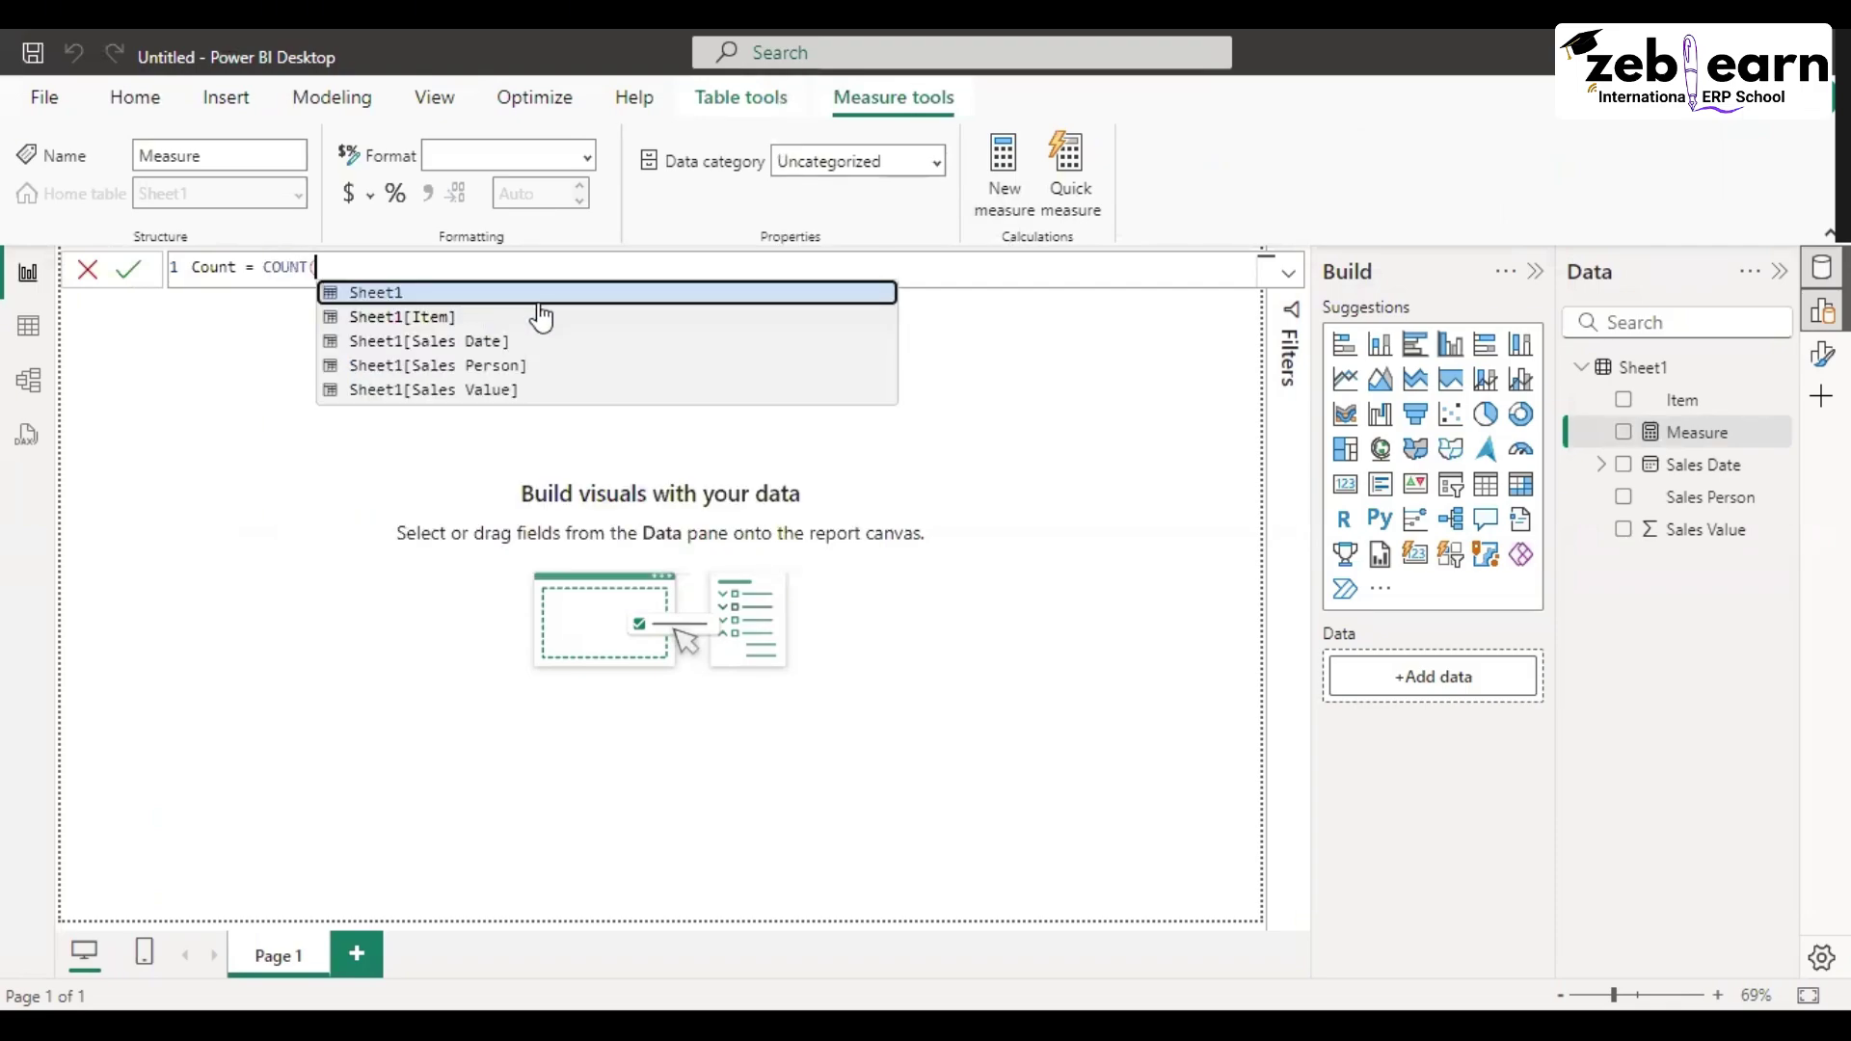
{"action": "left_click", "coordinate": [472, 318]}
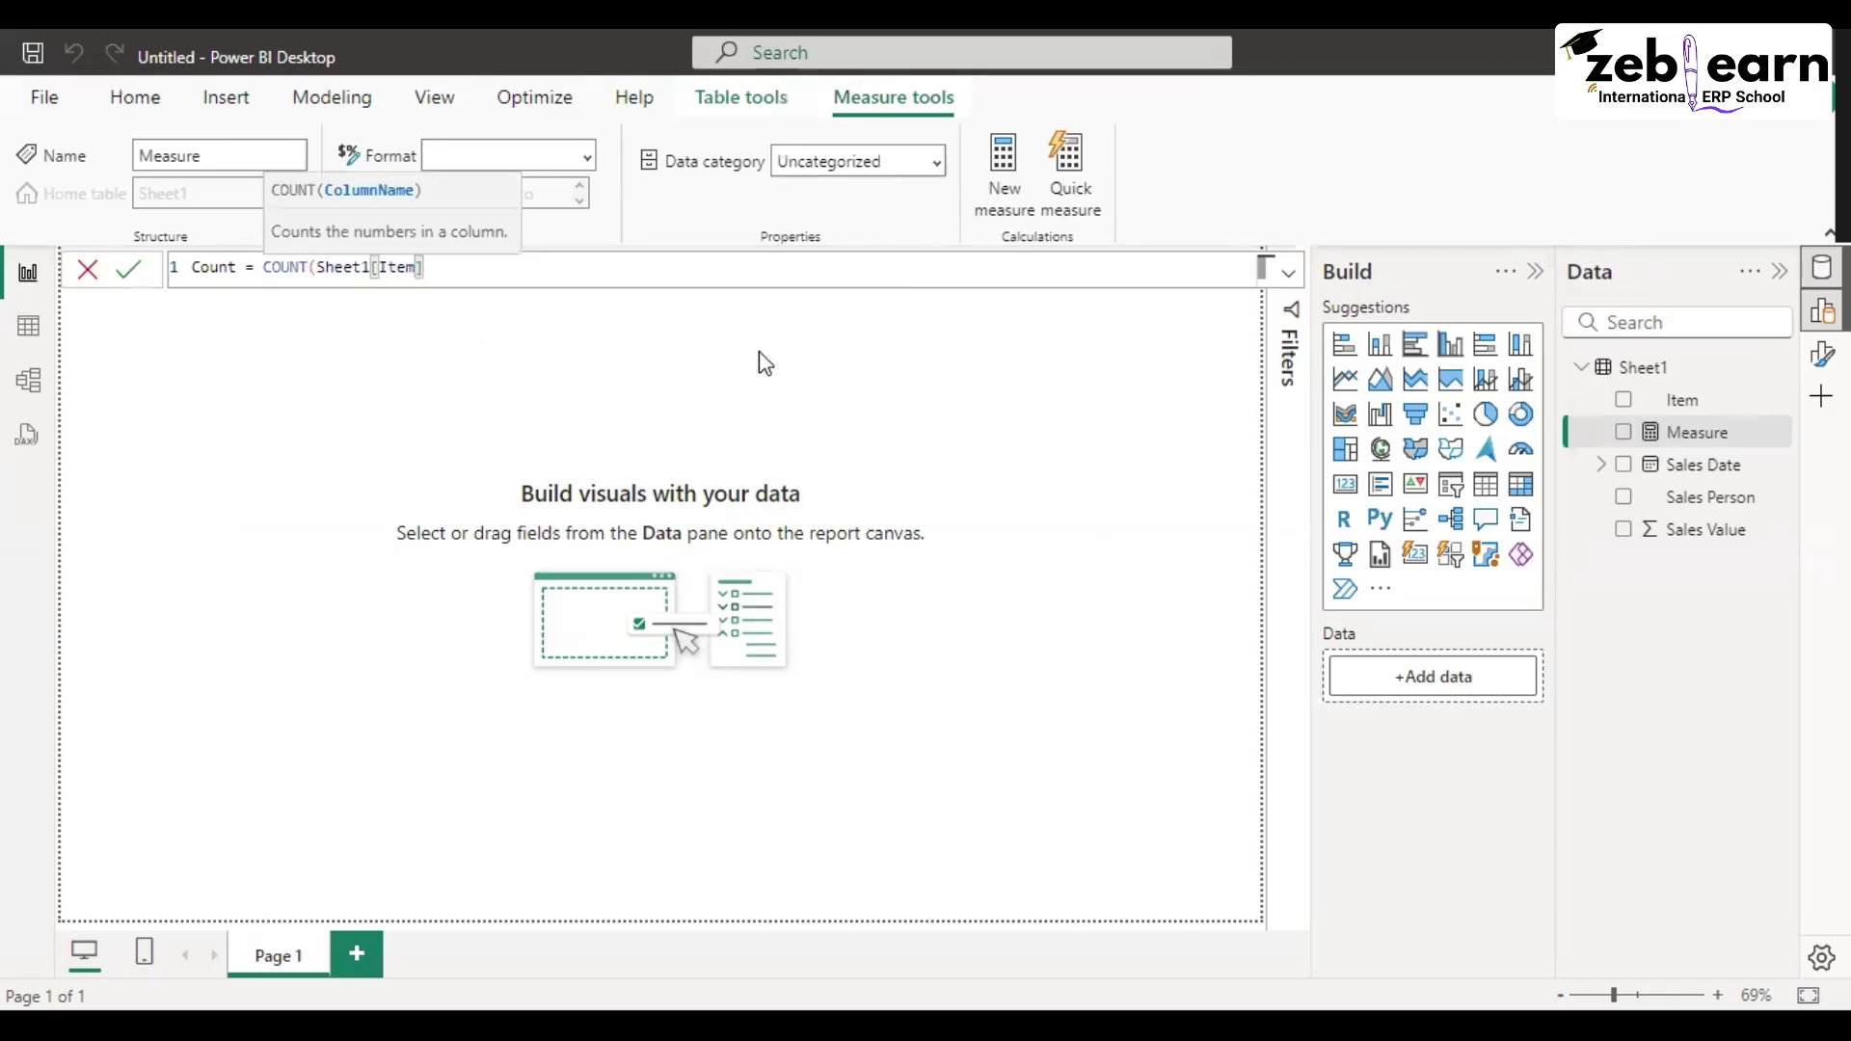
{"action": "type", "text": ")"}
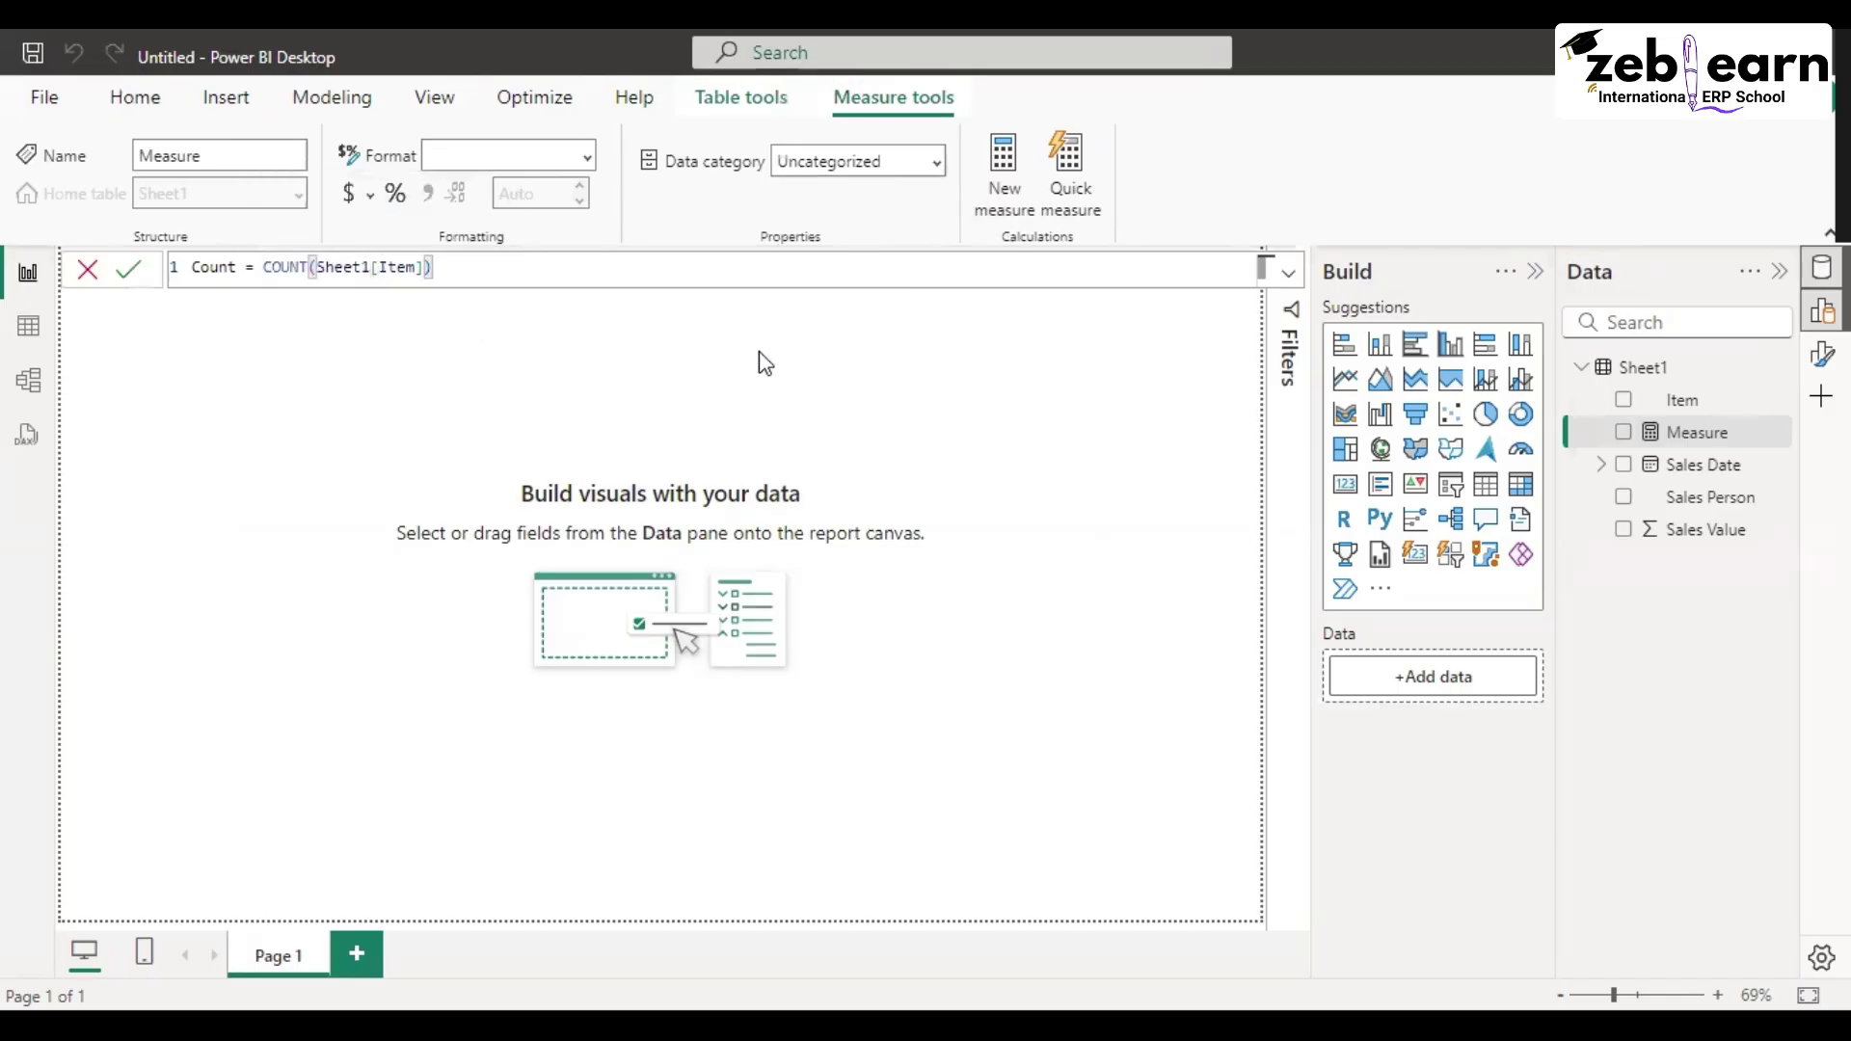
{"action": "key", "text": "Return"}
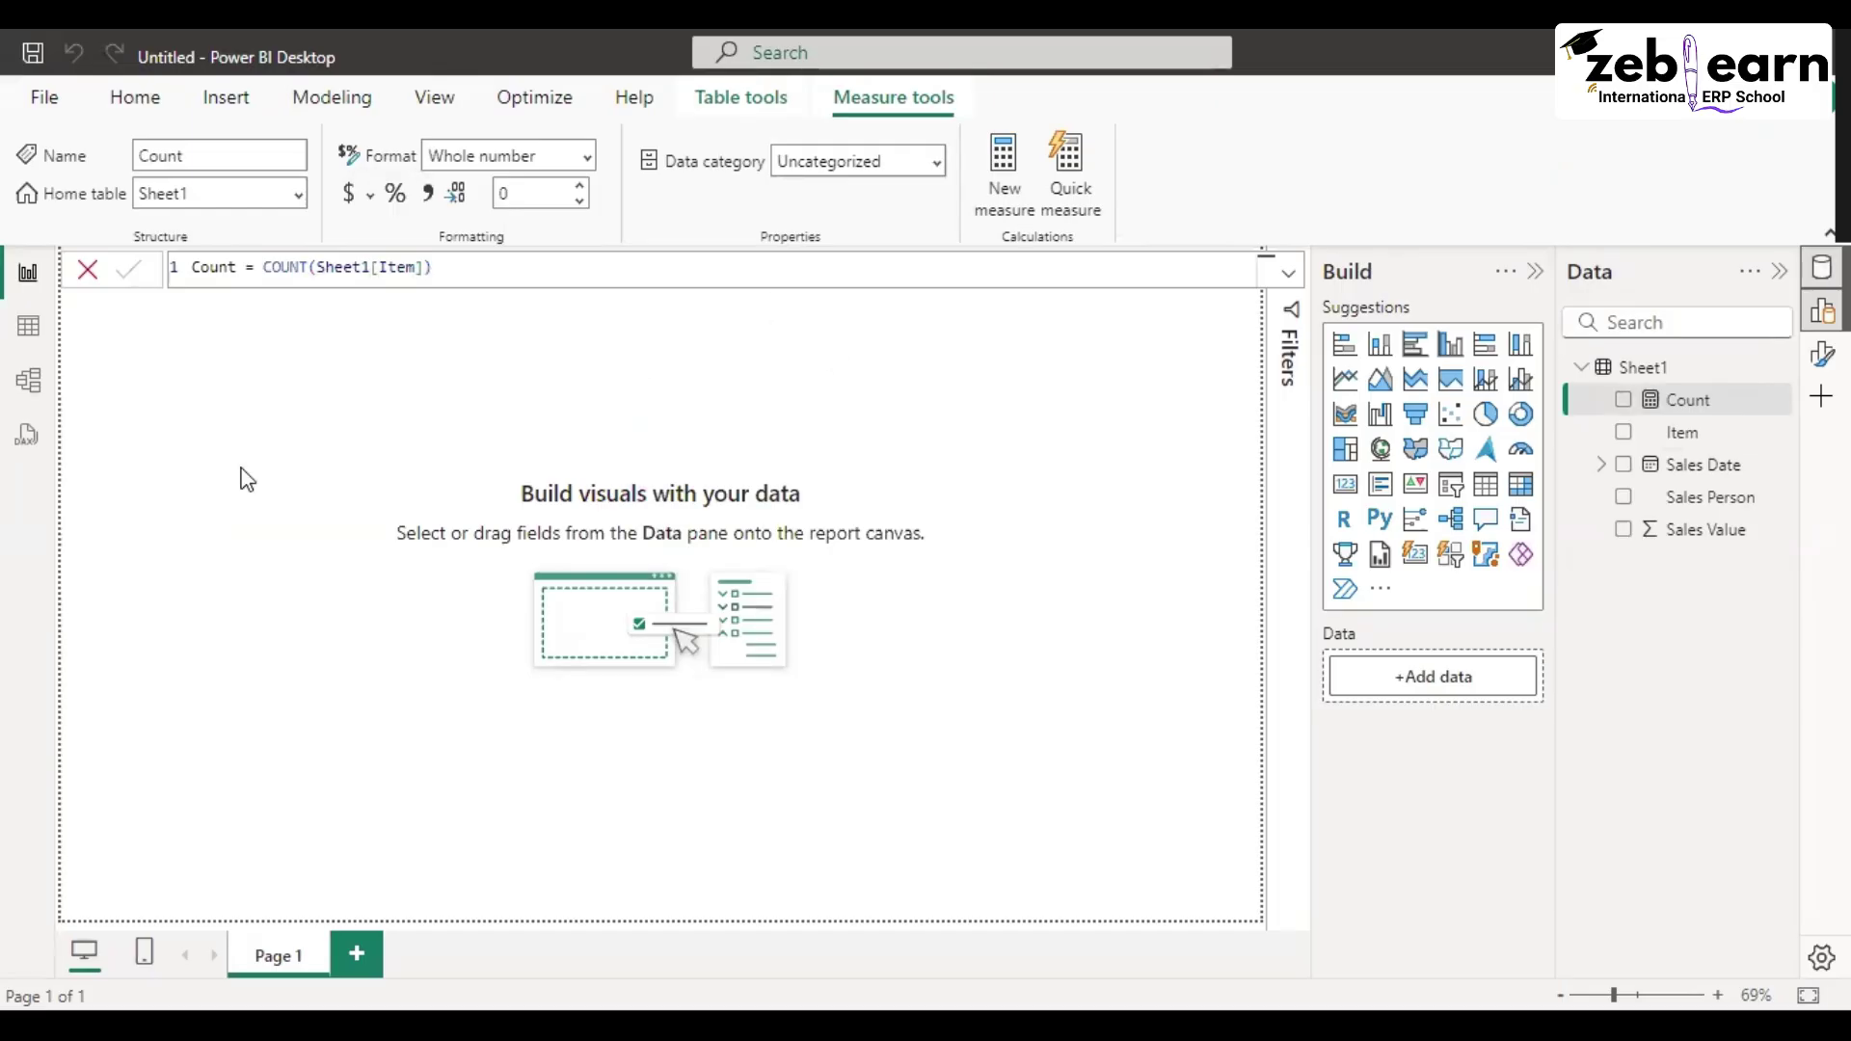
Step: Add a card visual to the report page, place it slightly below the page's upper-left corner and show the Count measure in it
{"action": "left_click", "coordinate": [361, 363]}
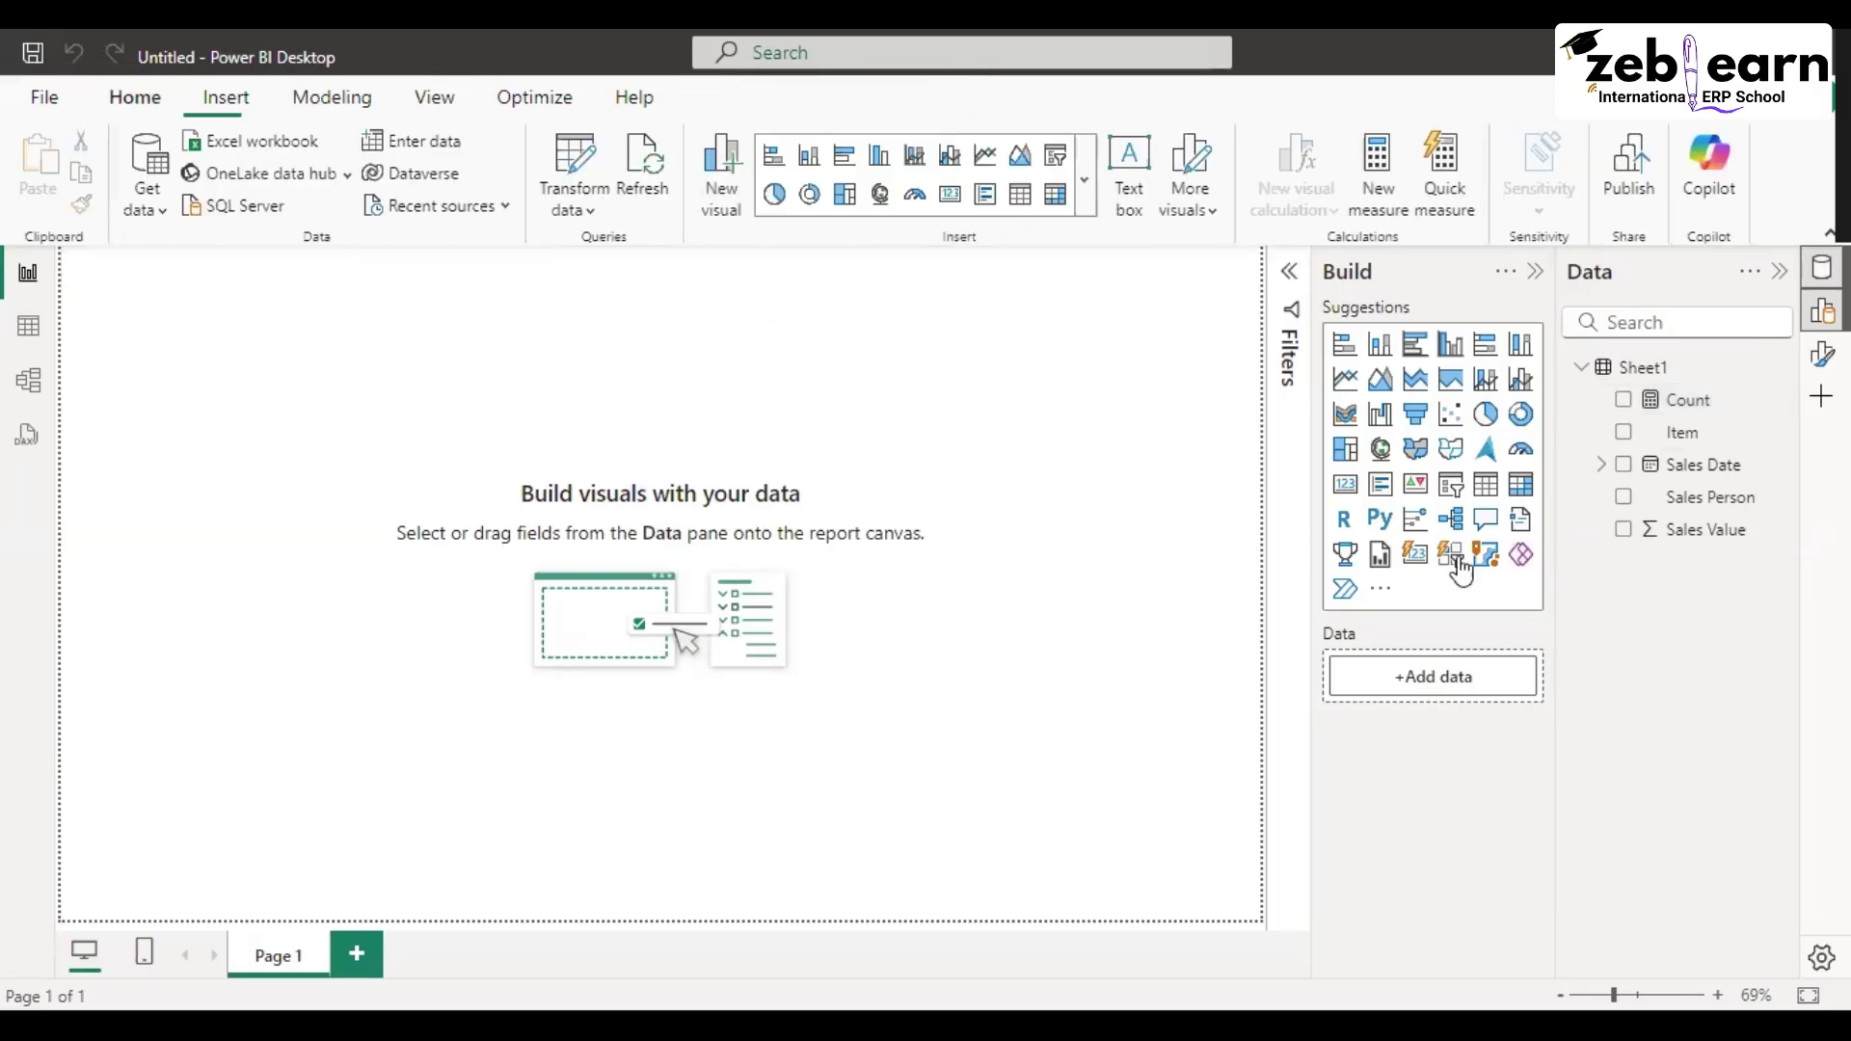
{"action": "left_click", "coordinate": [1344, 486]}
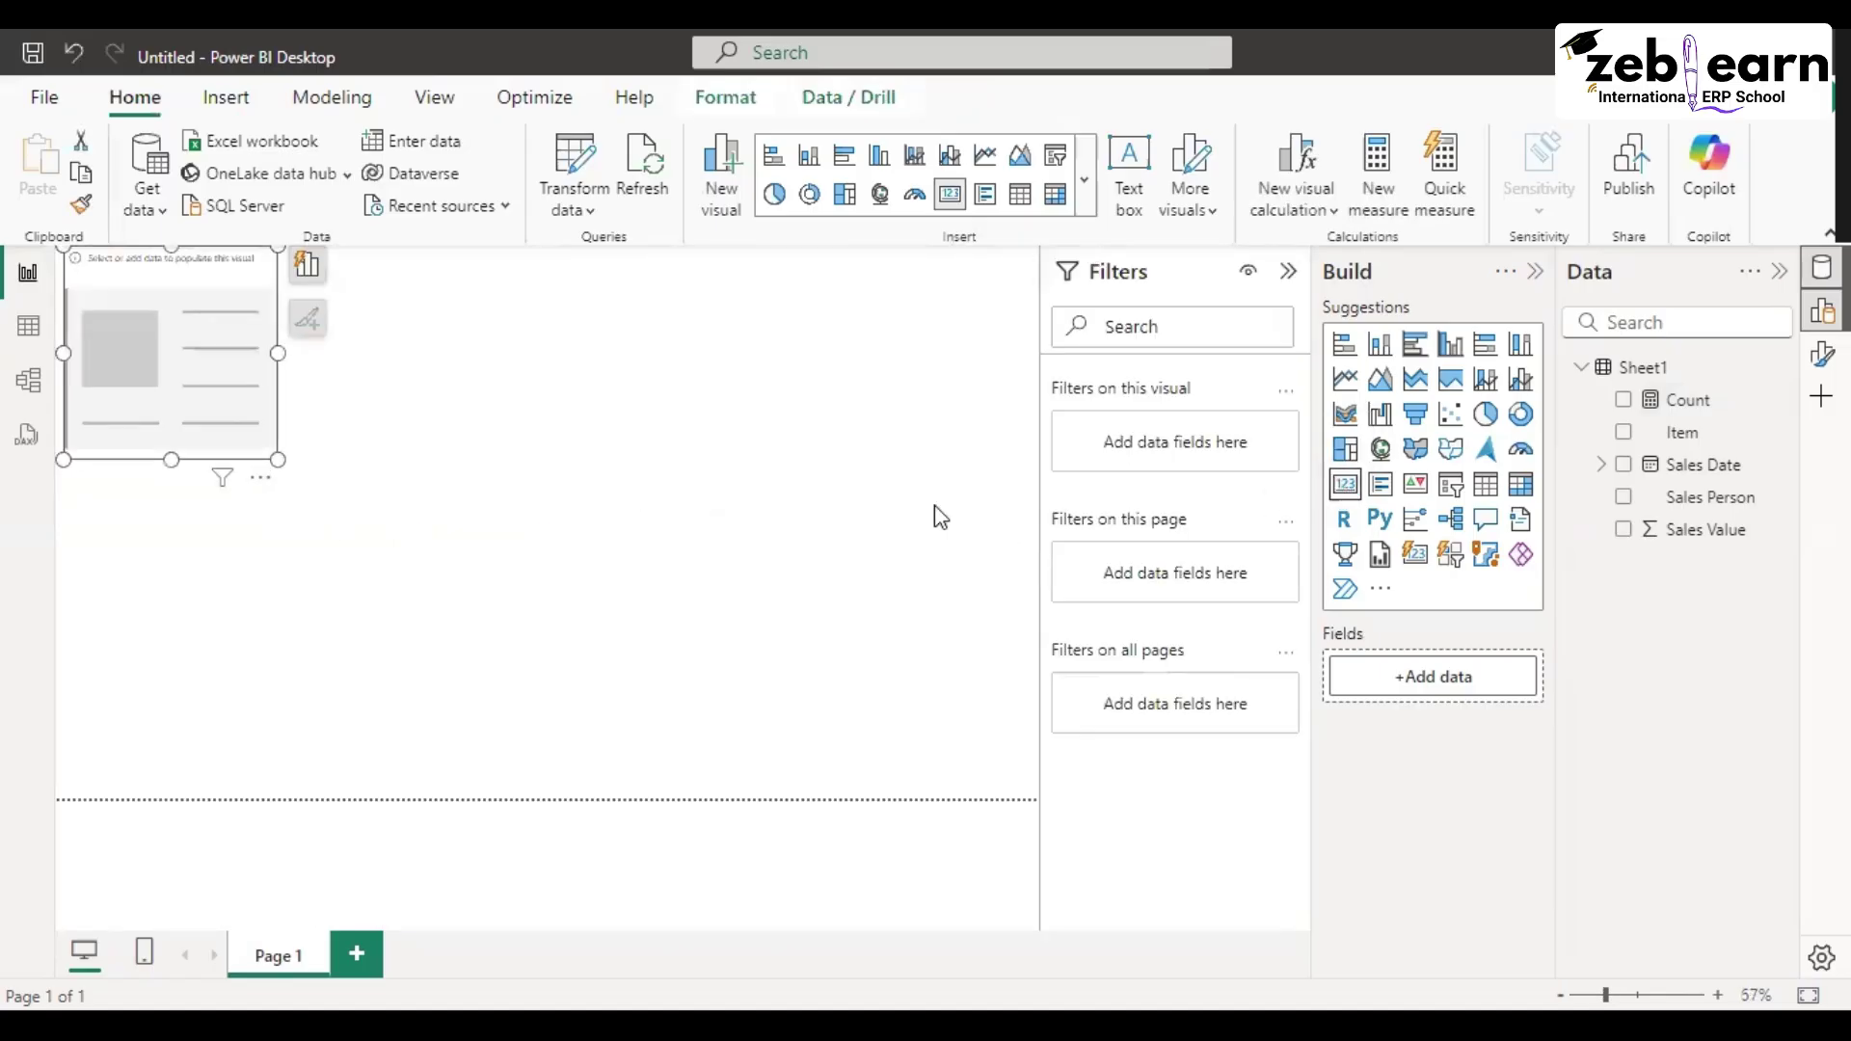
{"action": "left_click_drag", "start_coordinate": [209, 287], "coordinate": [228, 393]}
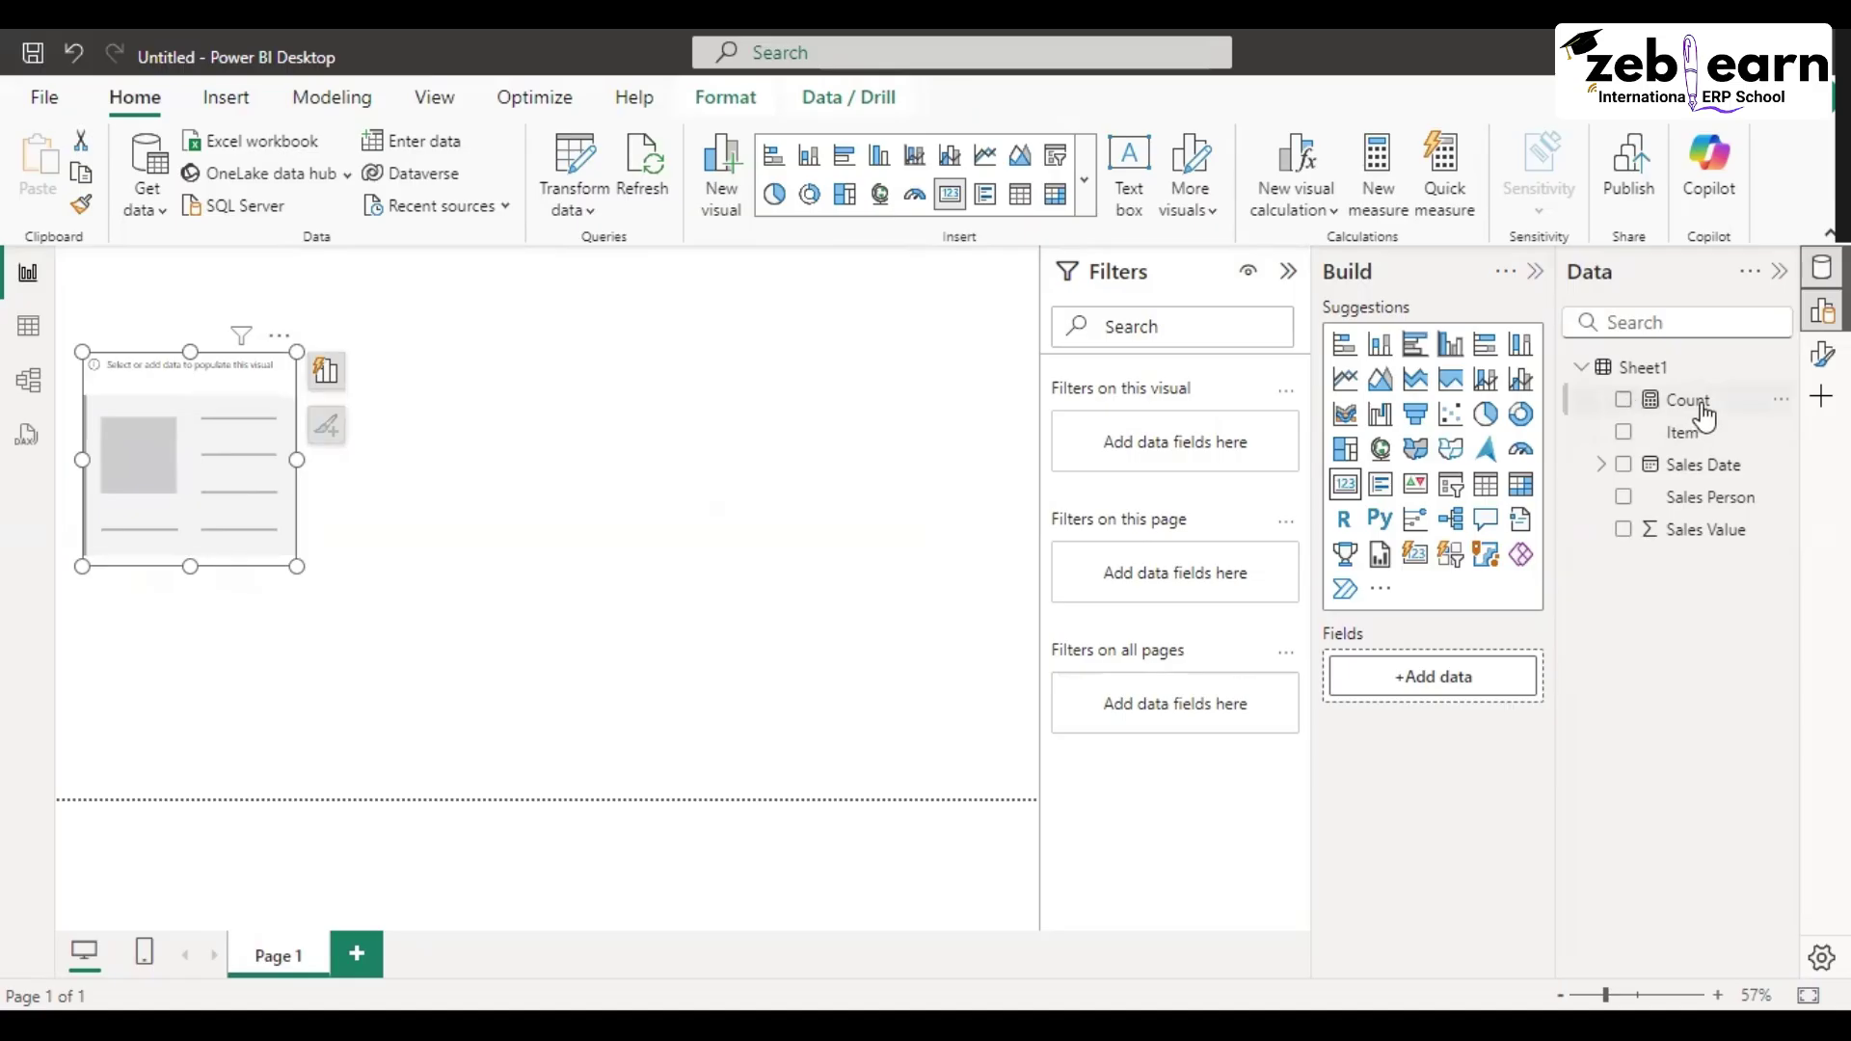
{"action": "left_click_drag", "start_coordinate": [1619, 436], "coordinate": [1617, 436]}
{"action": "left_click", "coordinate": [1624, 399]}
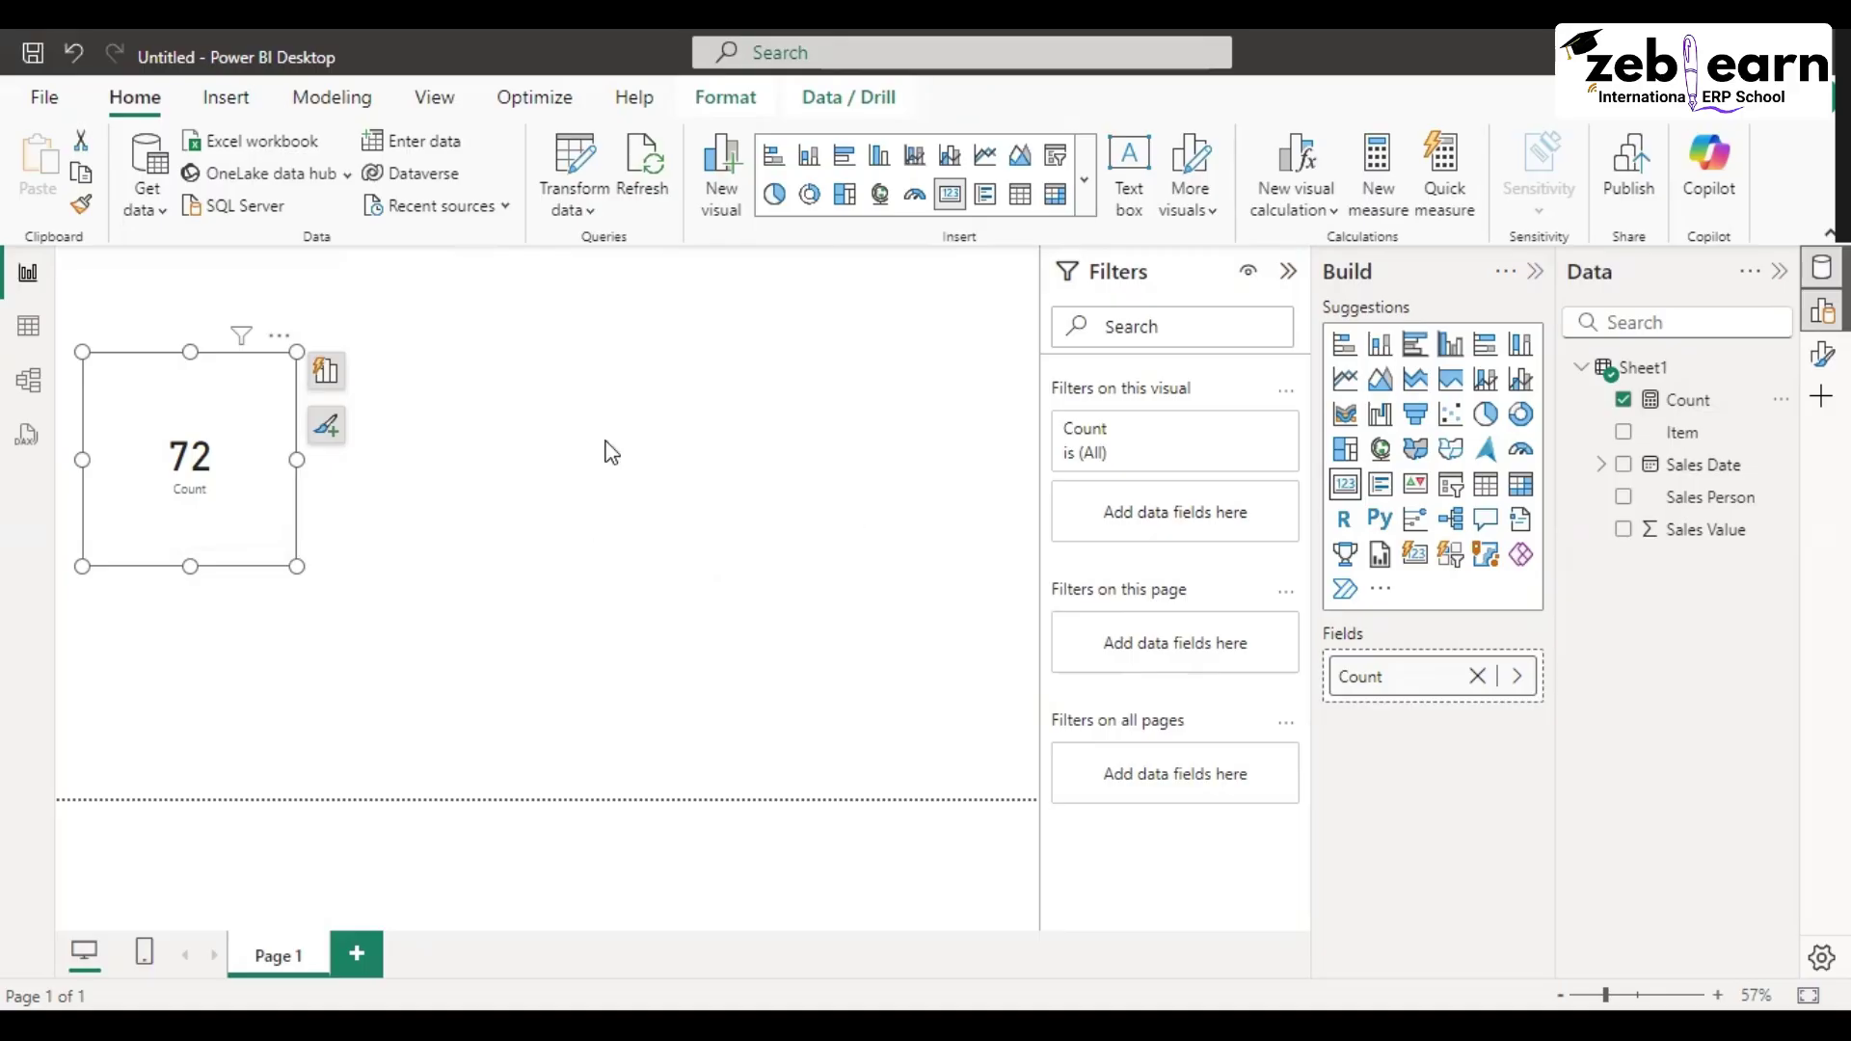
{"action": "left_click", "coordinate": [415, 415]}
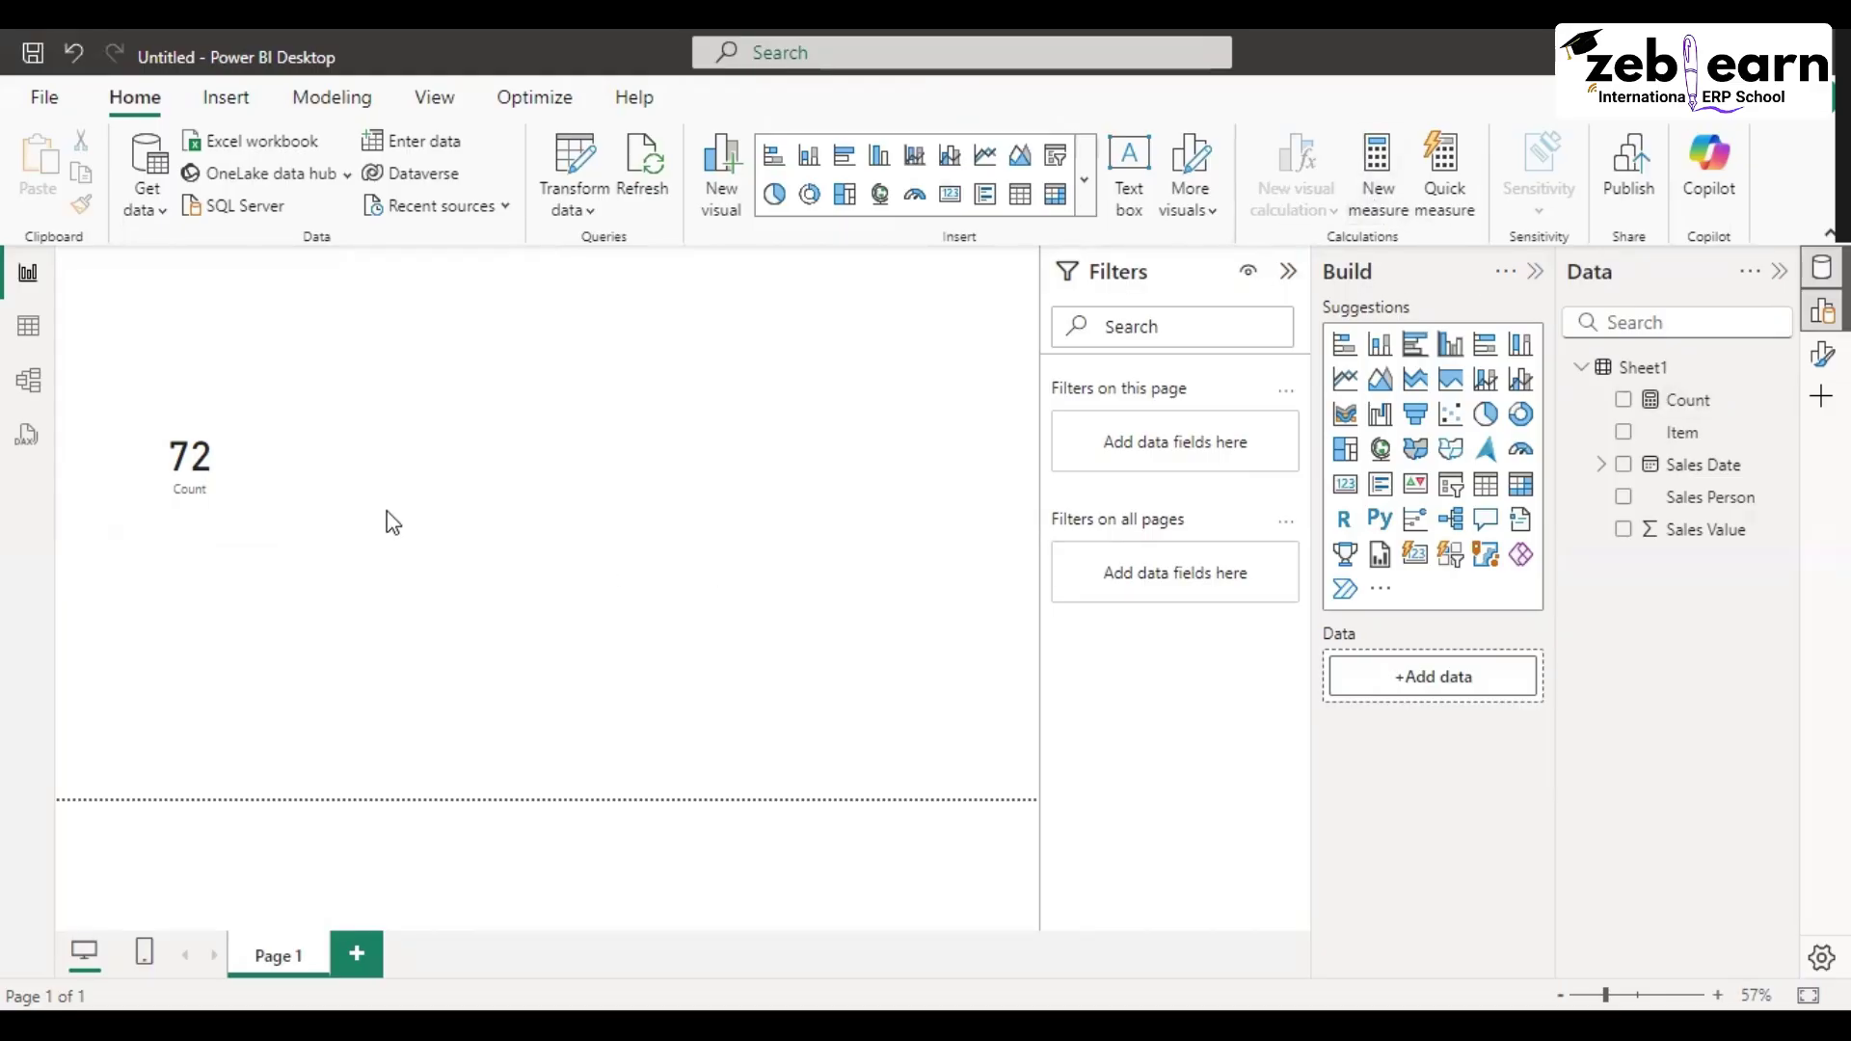
Step: Start a new measure in Sheet1 named countrows that uses the COUNTROWS function
{"action": "key", "text": "ctrl+z"}
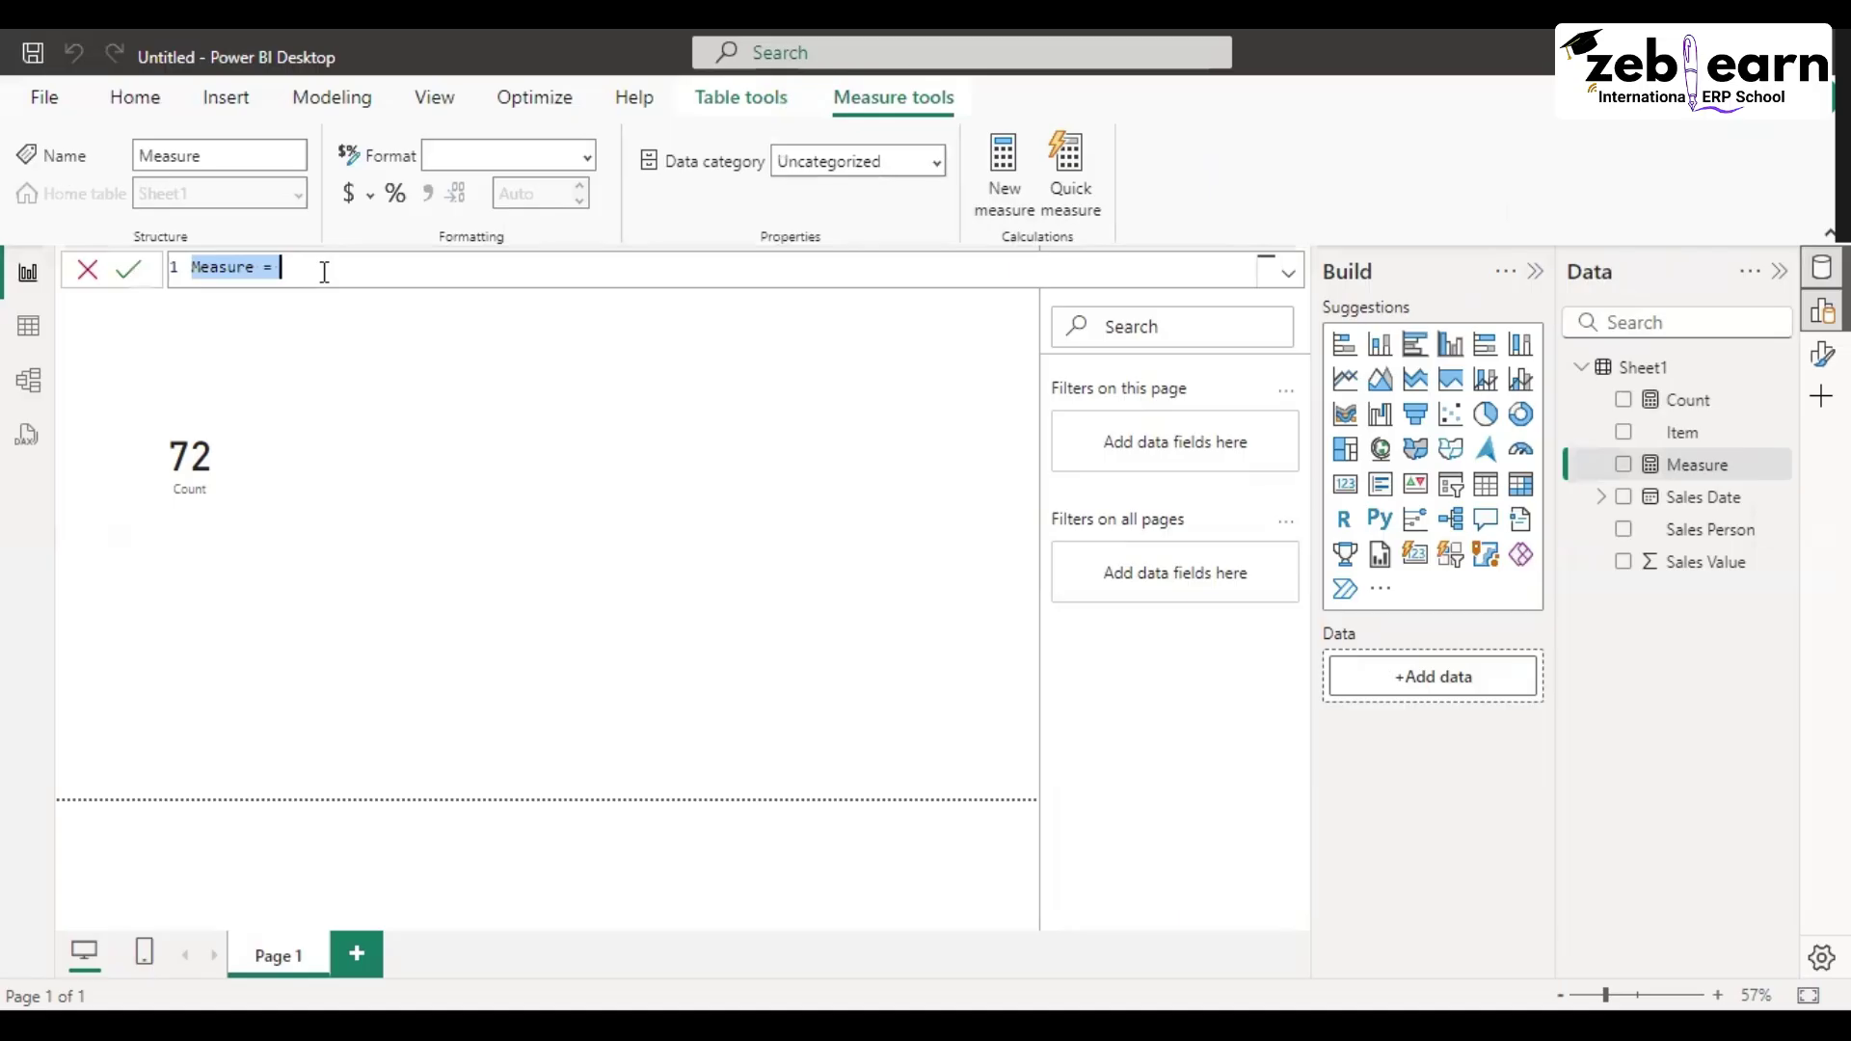
{"action": "type", "text": "co"}
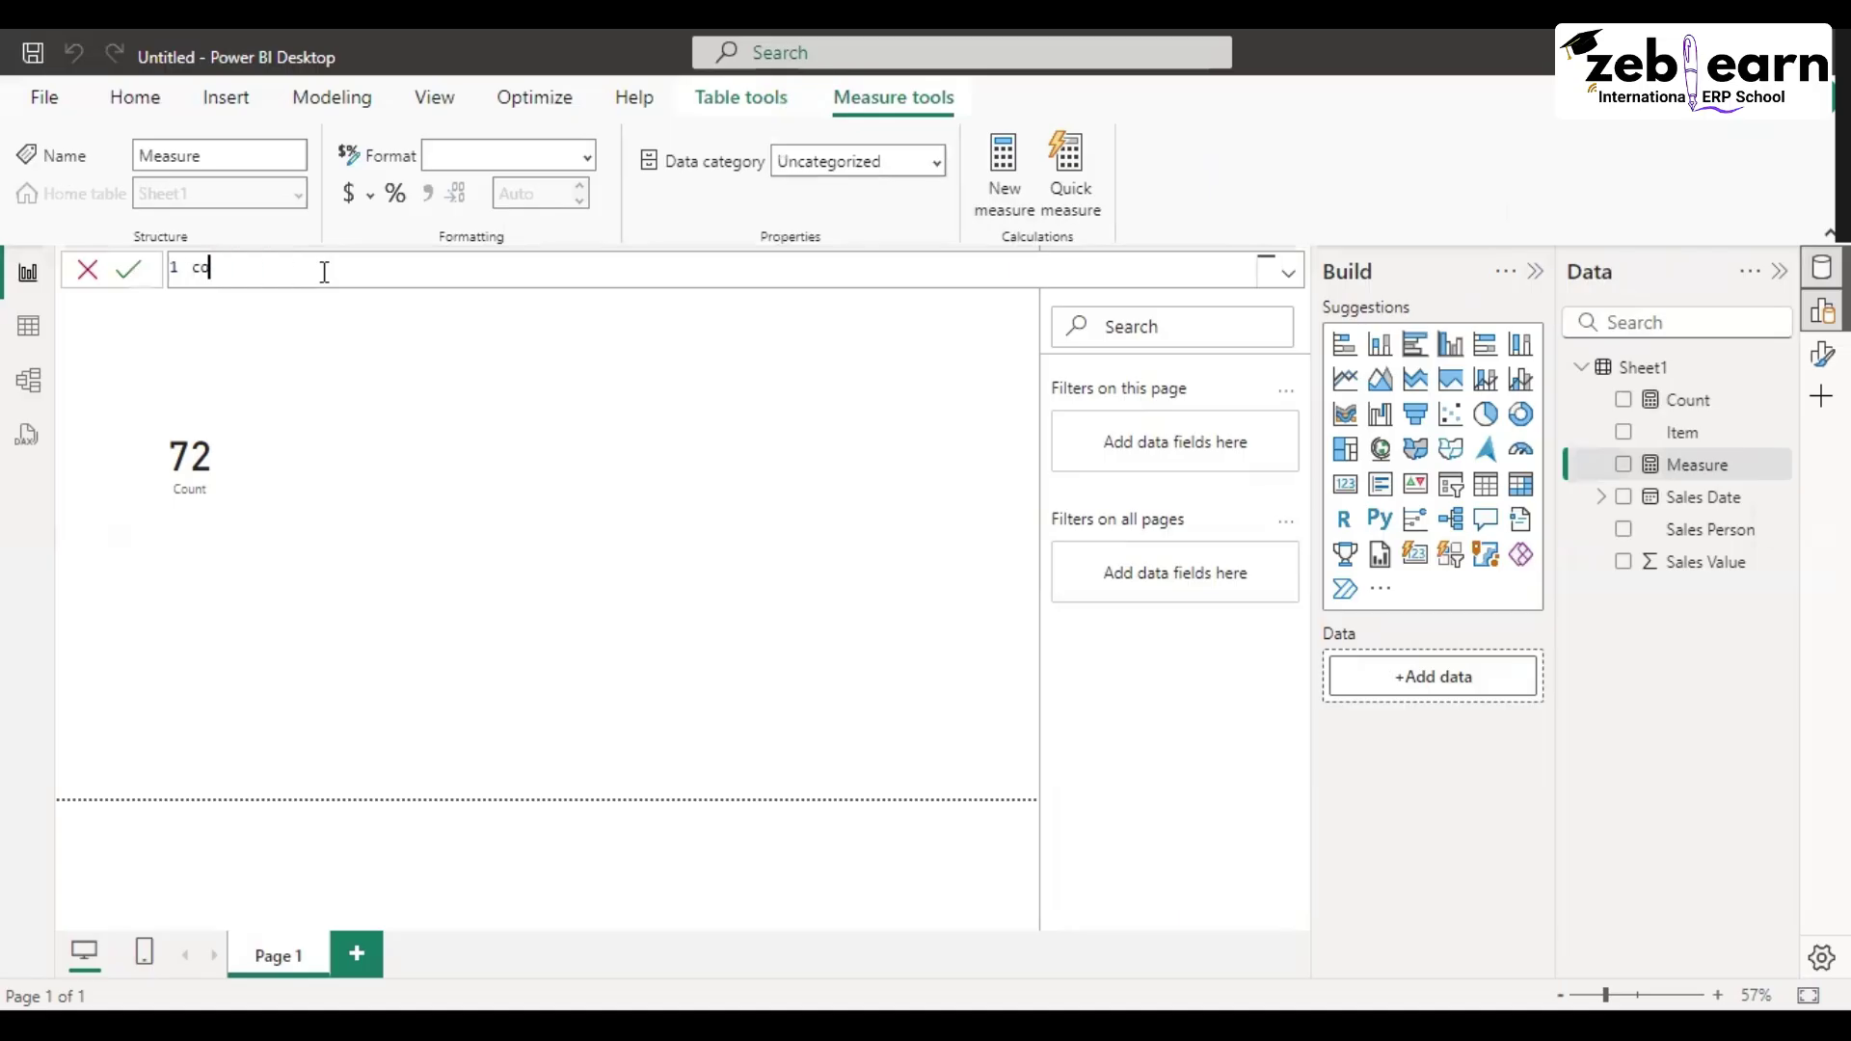
{"action": "type", "text": "untrows =count"}
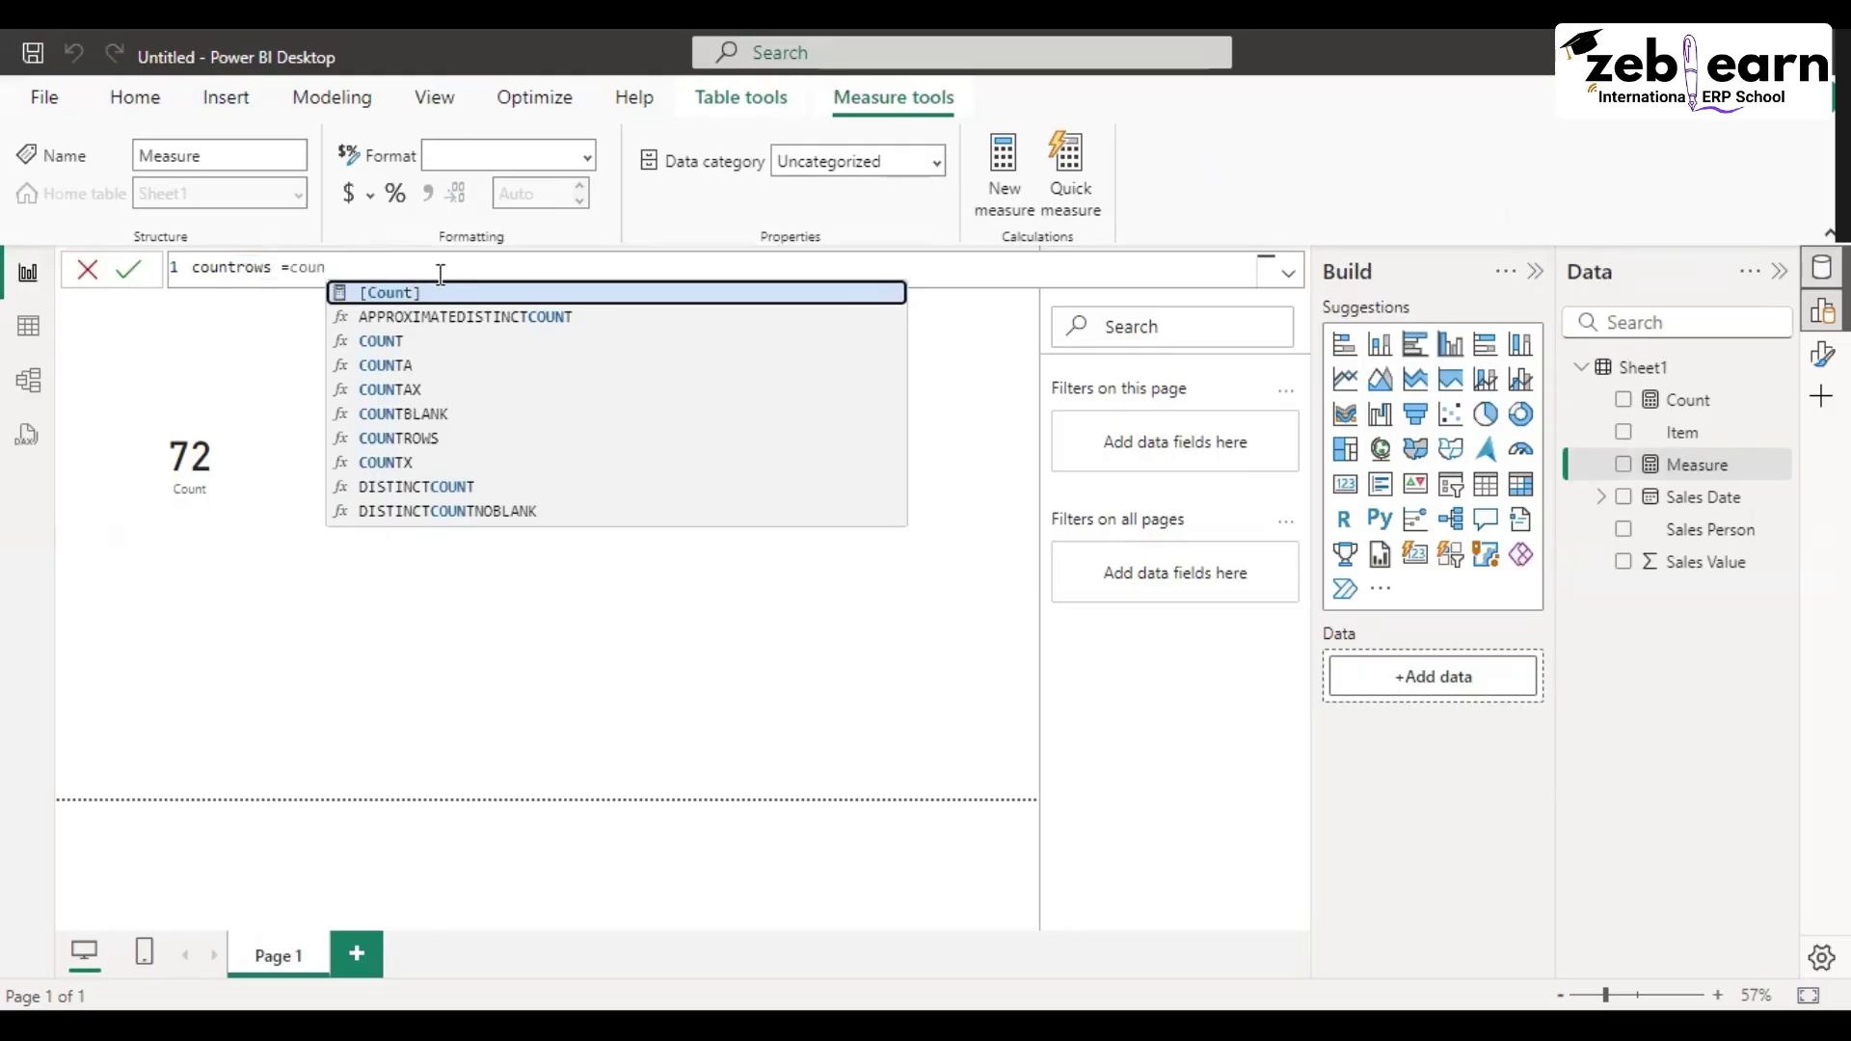
{"action": "key", "text": "BackSpace"}
{"action": "key", "text": "BackSpace"}
{"action": "key", "text": "BackSpace"}
{"action": "key", "text": "BackSpace"}
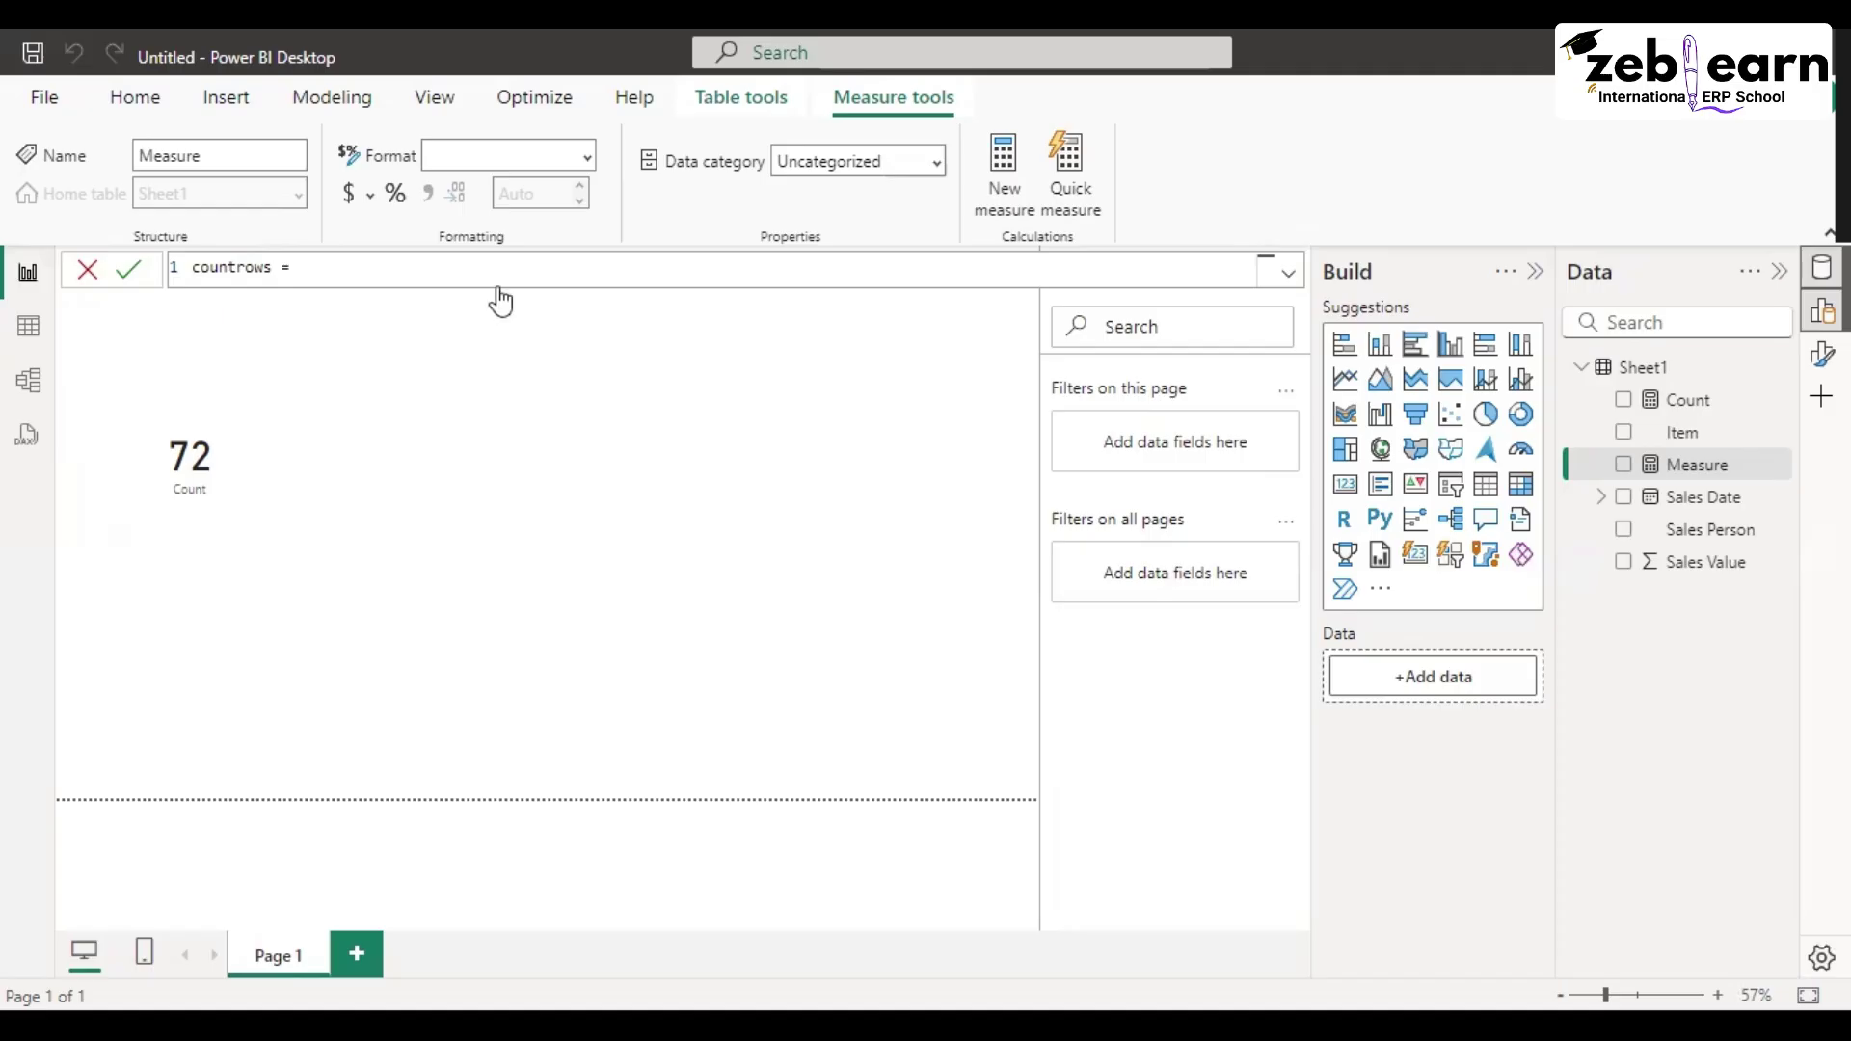
{"action": "type", "text": "countr"}
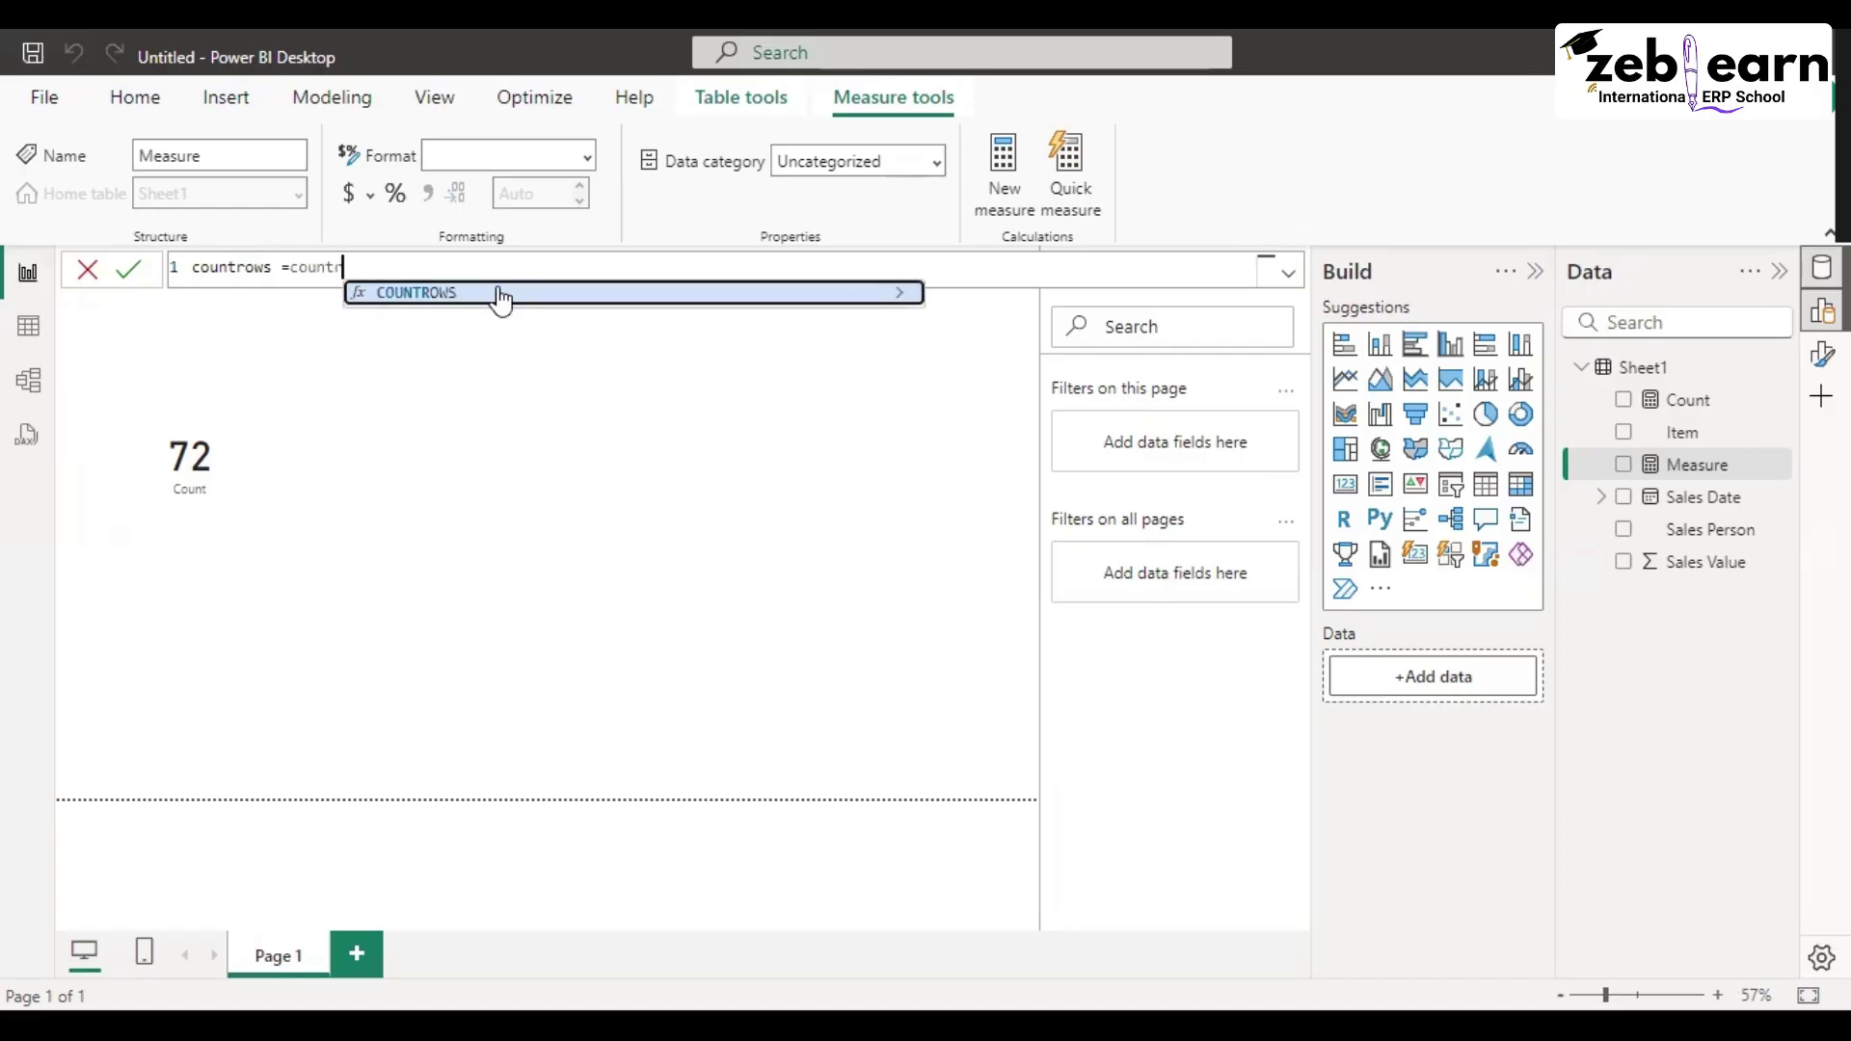
{"action": "left_click", "coordinate": [514, 293]}
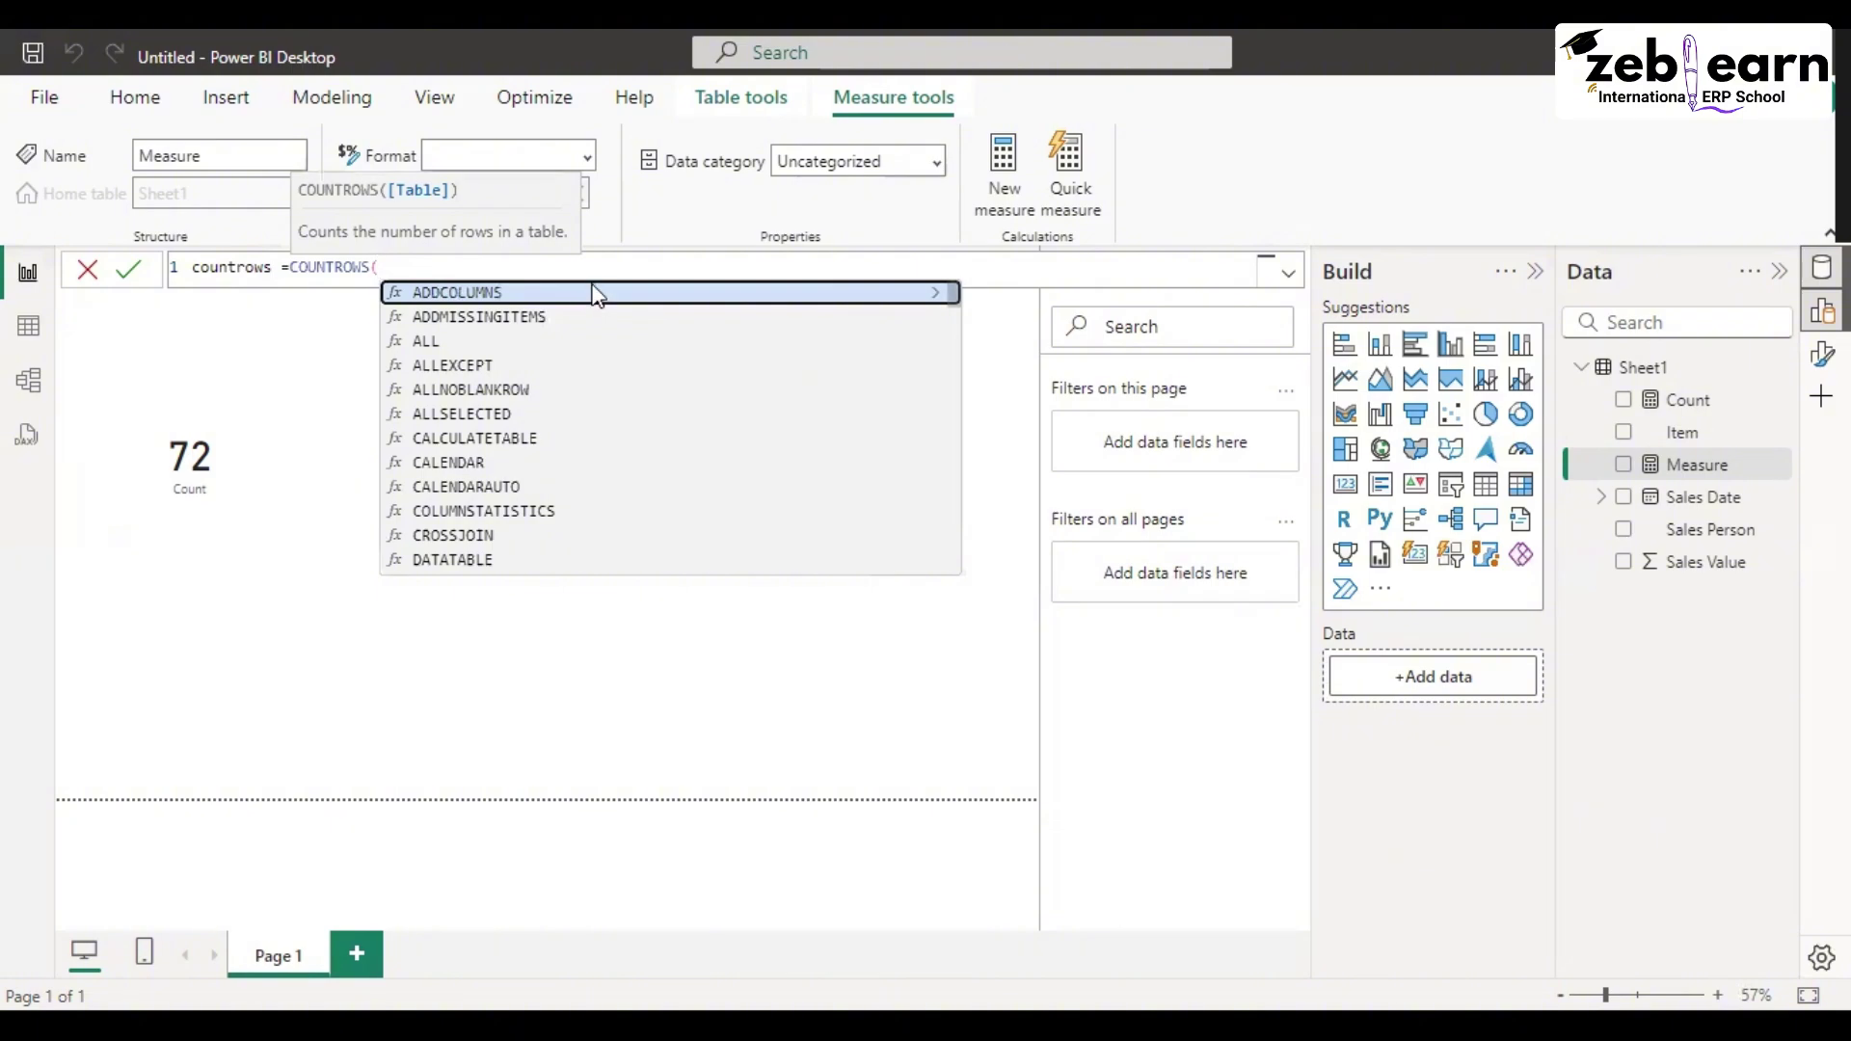
{"action": "type", "text": "she"}
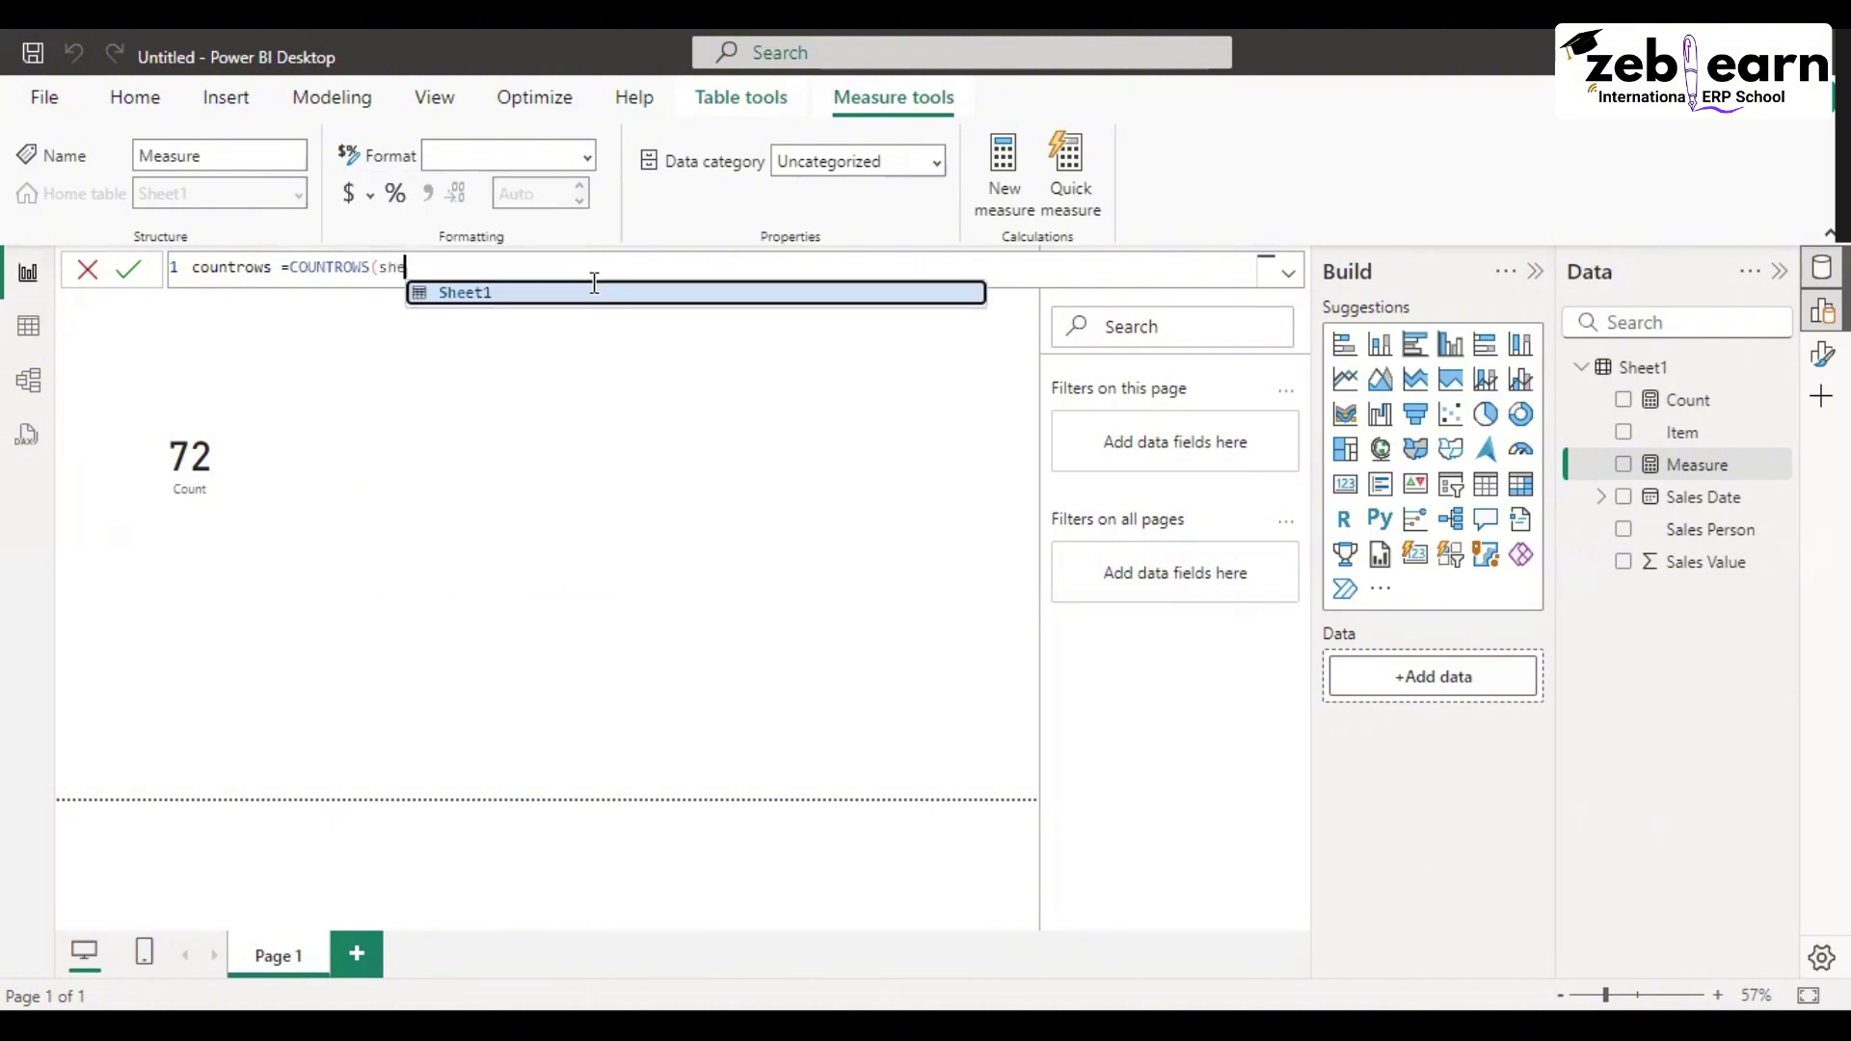
{"action": "left_click", "coordinate": [524, 294]}
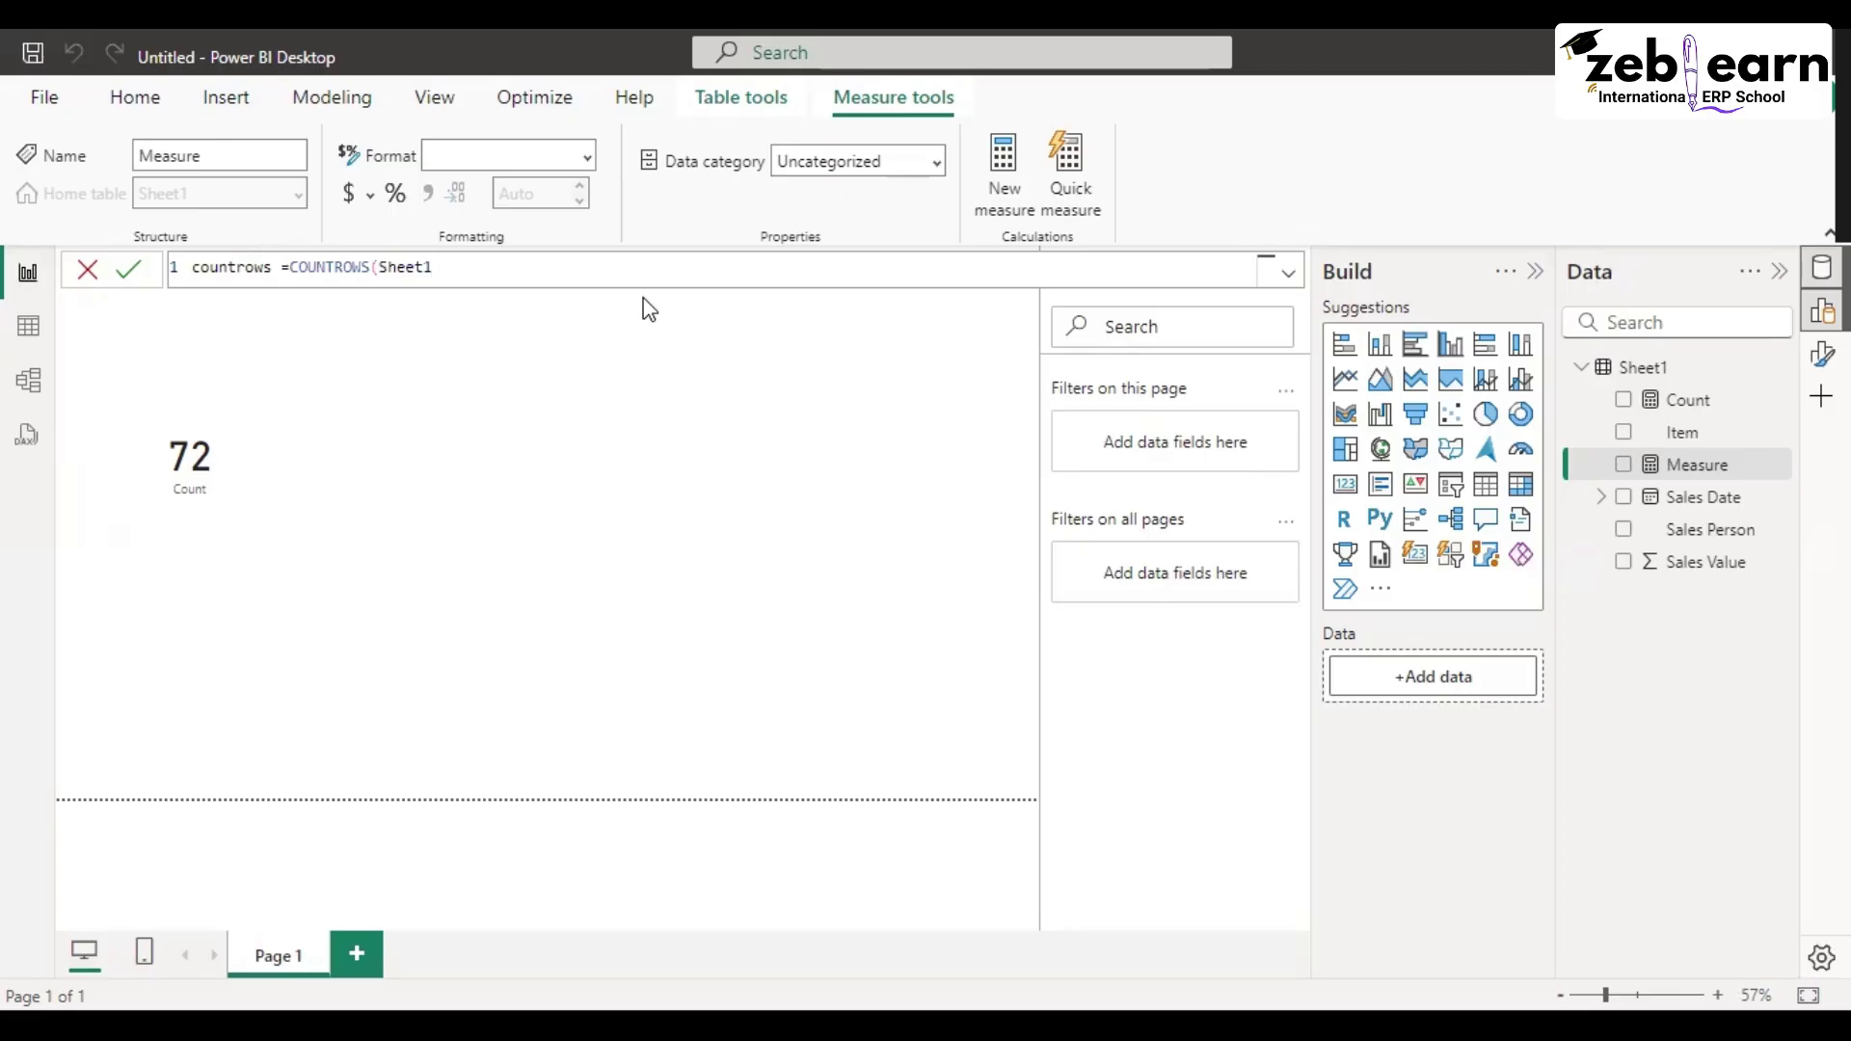
{"action": "type", "text": ","}
{"action": "key", "text": "BackSpace"}
{"action": "key", "text": "BackSpace"}
{"action": "key", "text": "BackSpace"}
{"action": "key", "text": "BackSpace"}
{"action": "key", "text": "BackSpace"}
{"action": "key", "text": "BackSpace"}
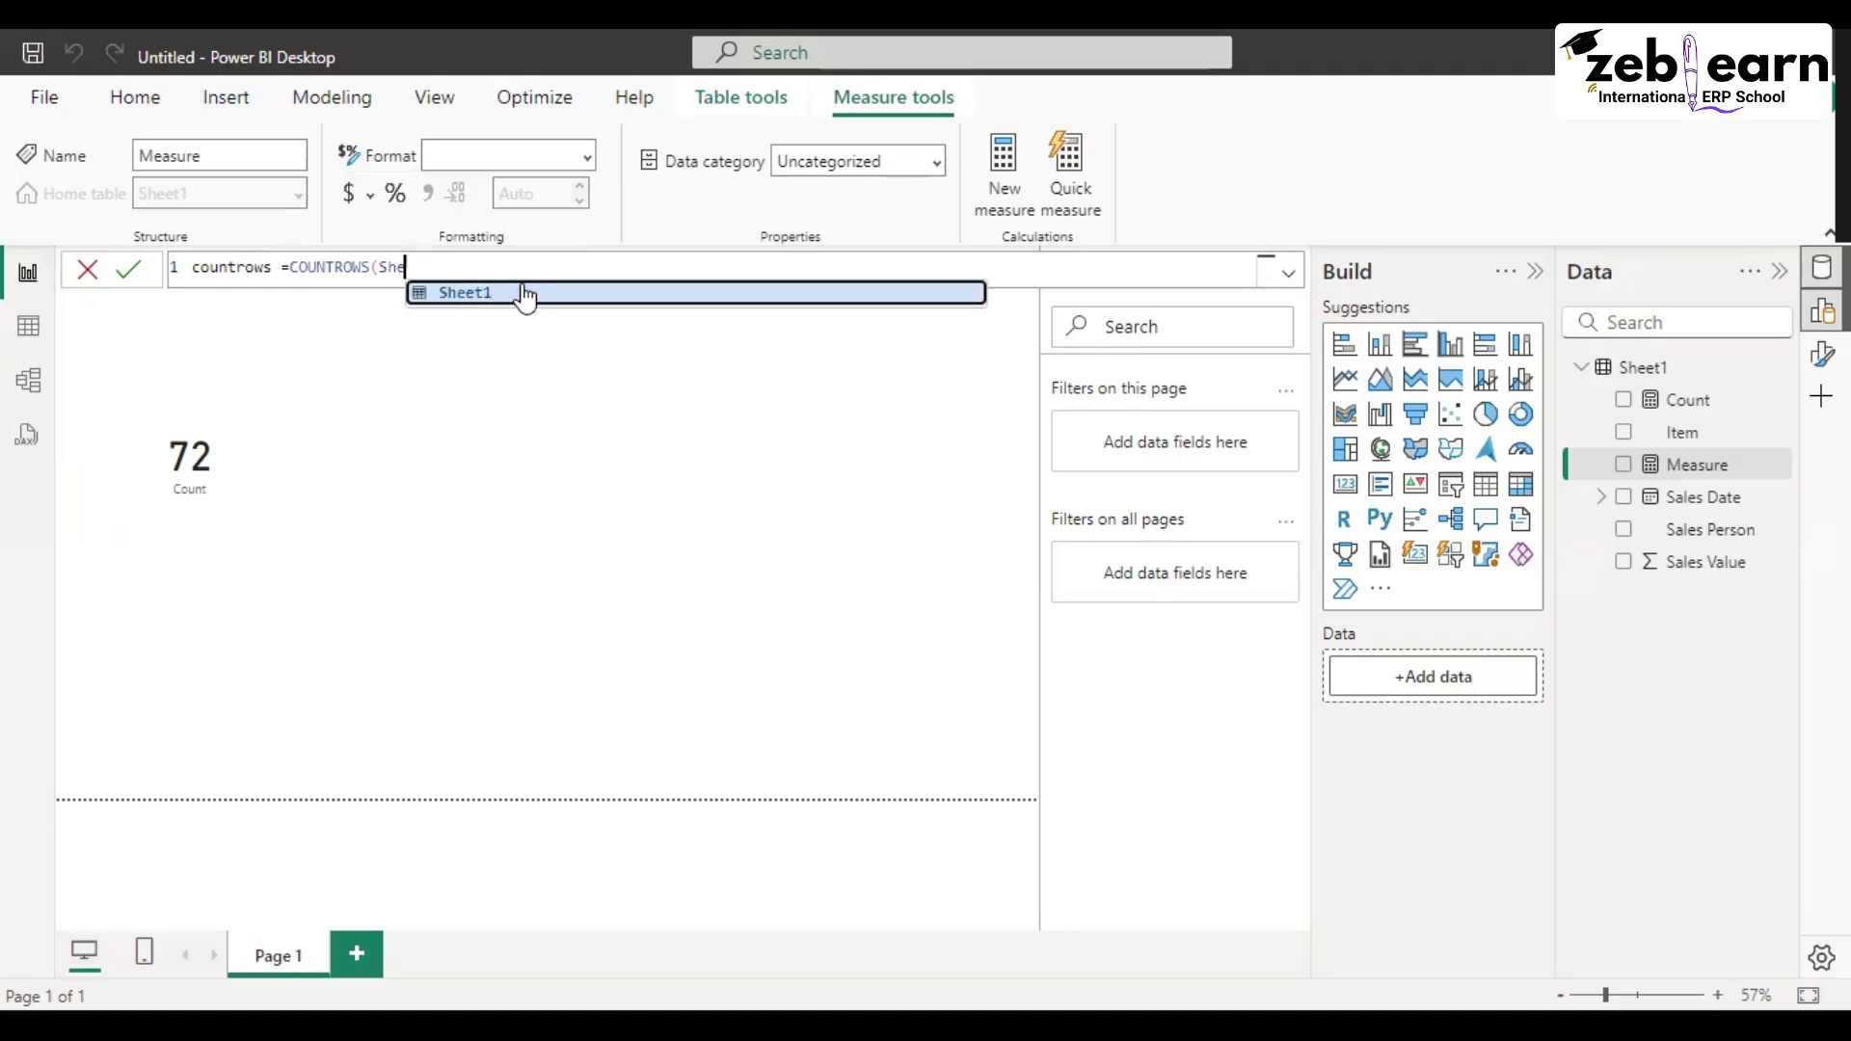
{"action": "key", "text": "BackSpace"}
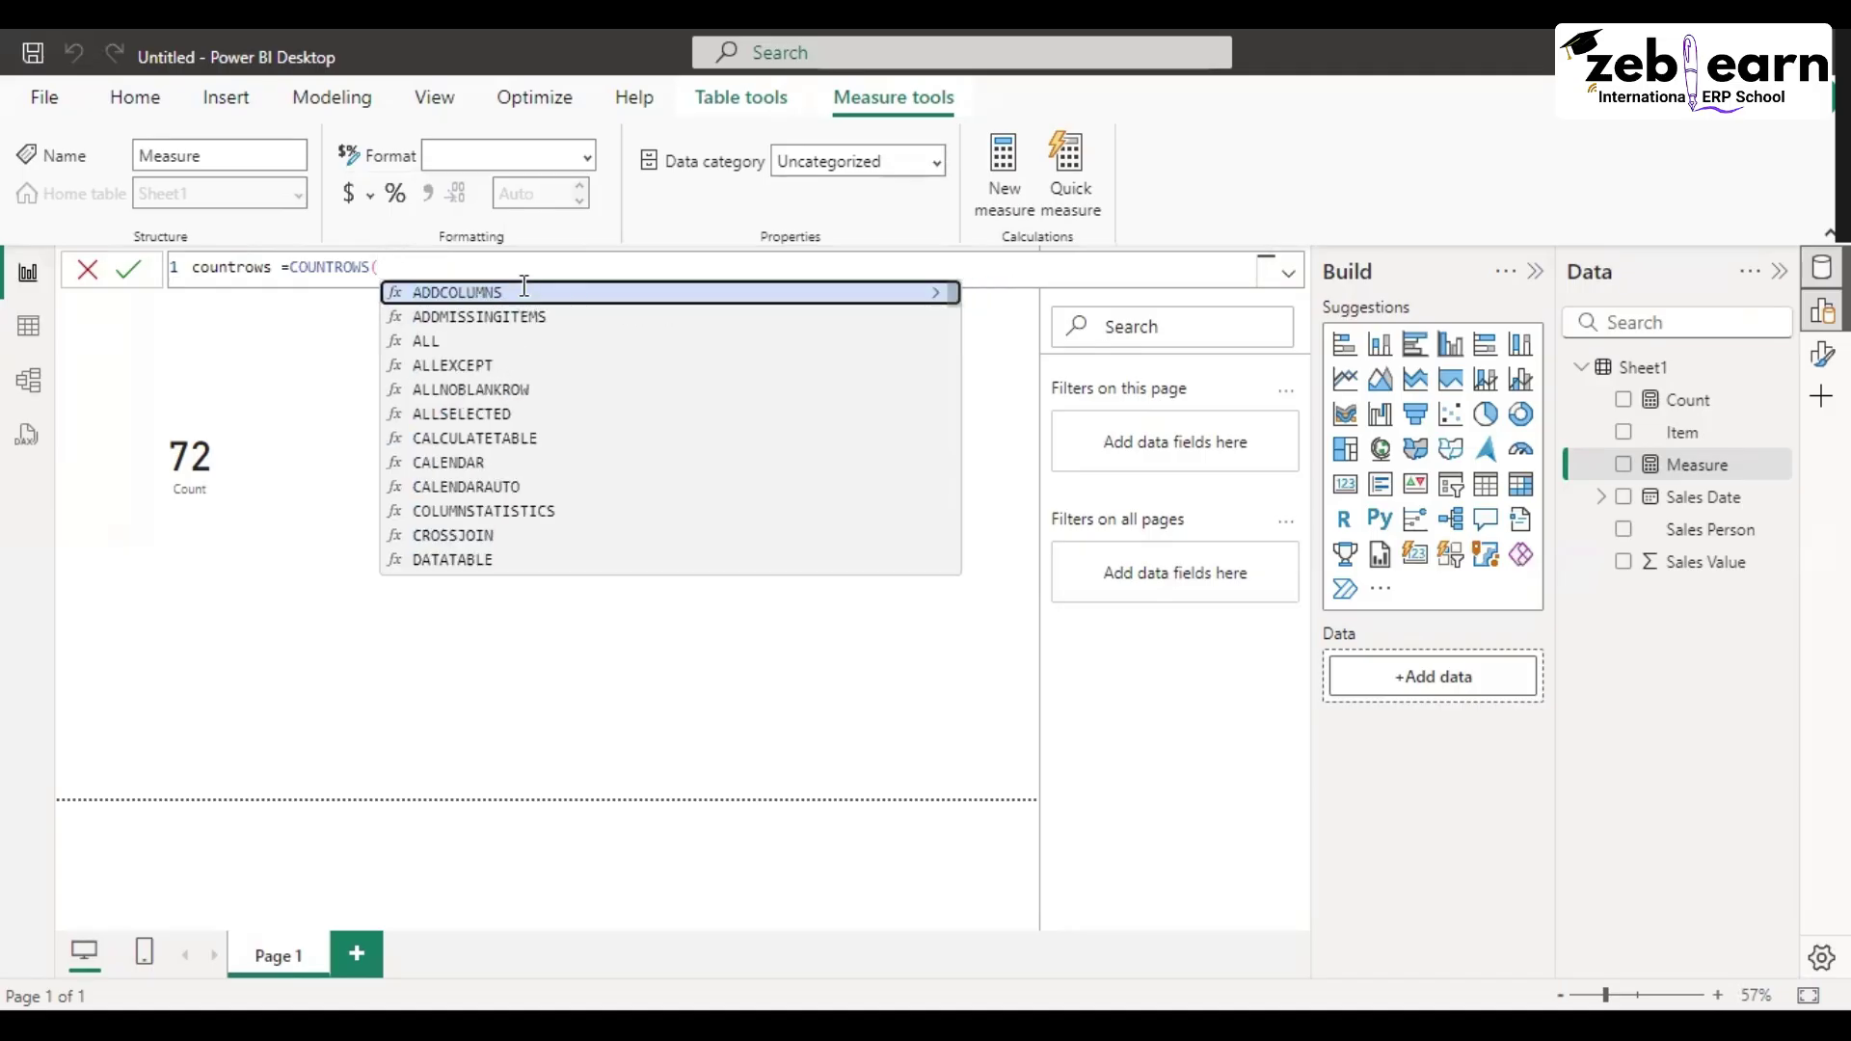
Step: Complete the countrows formula with FILTER(Sheet1, Sheet1[Item] = "car") as the table argument and commit the measure
{"action": "type", "text": "filter"}
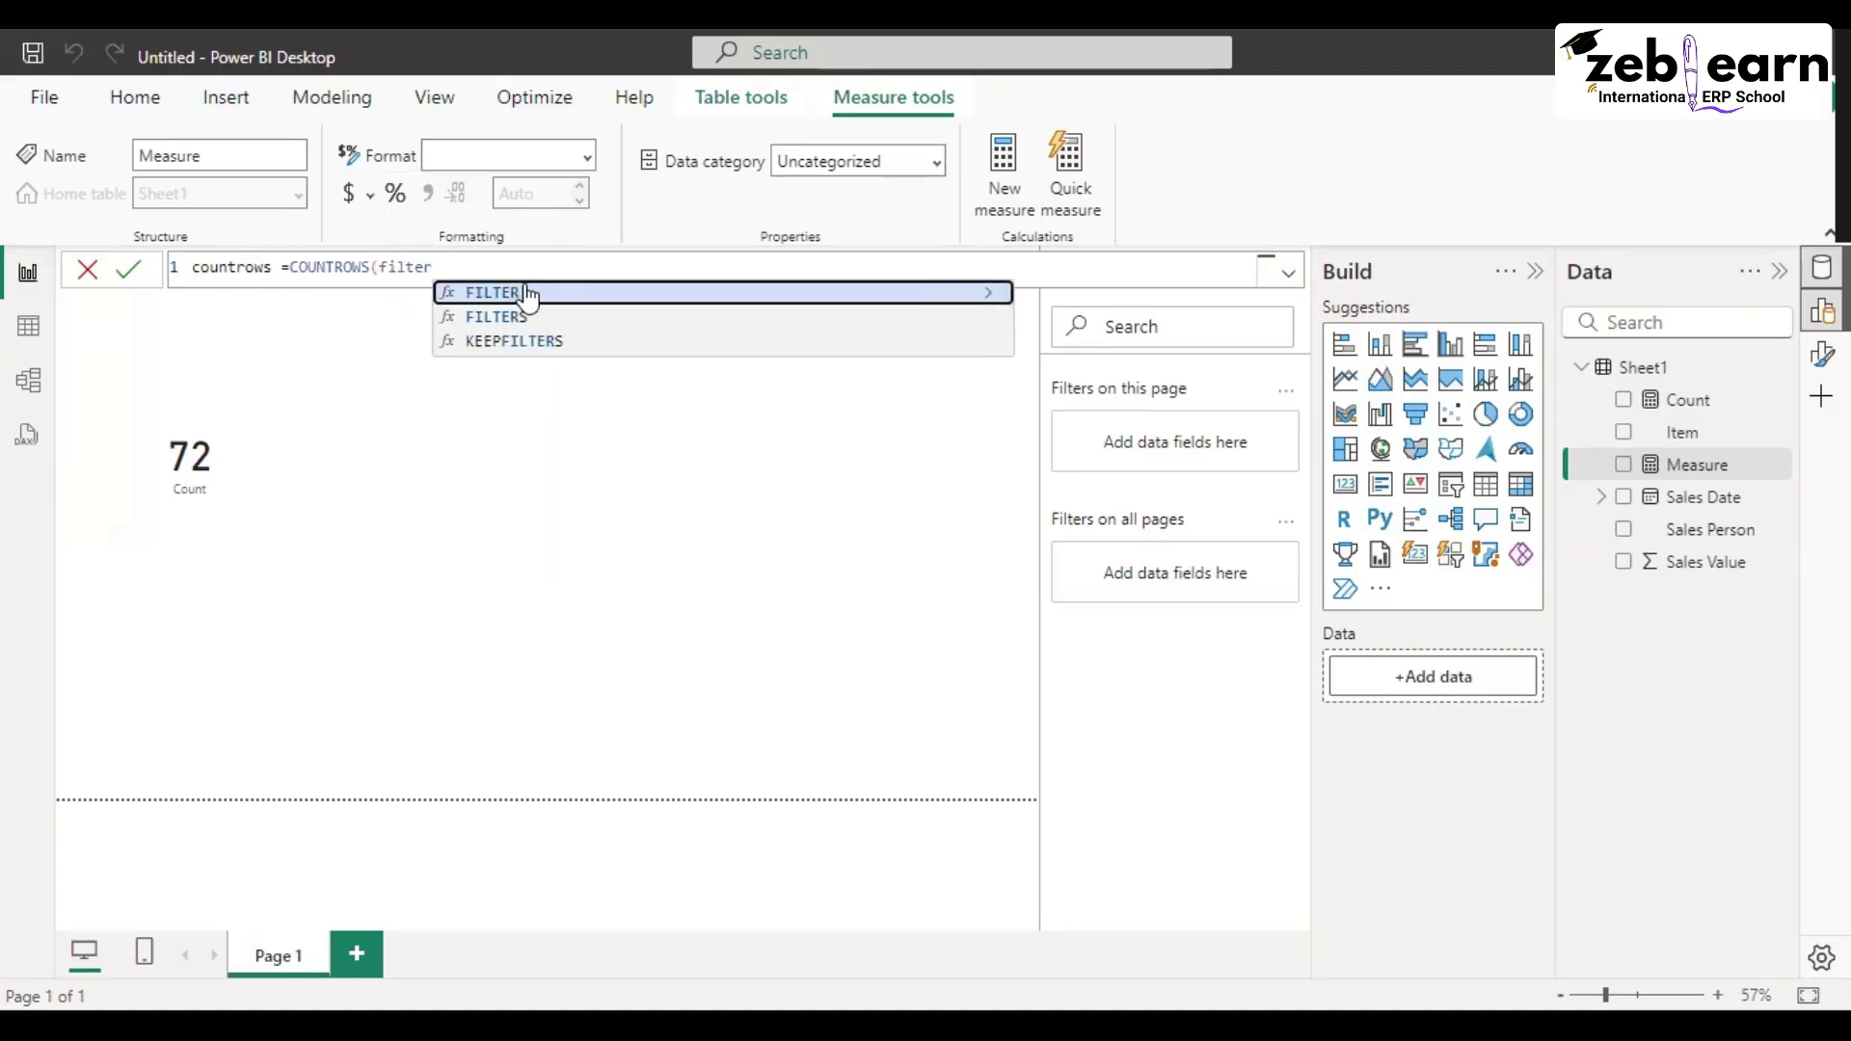
{"action": "left_click", "coordinate": [525, 294]}
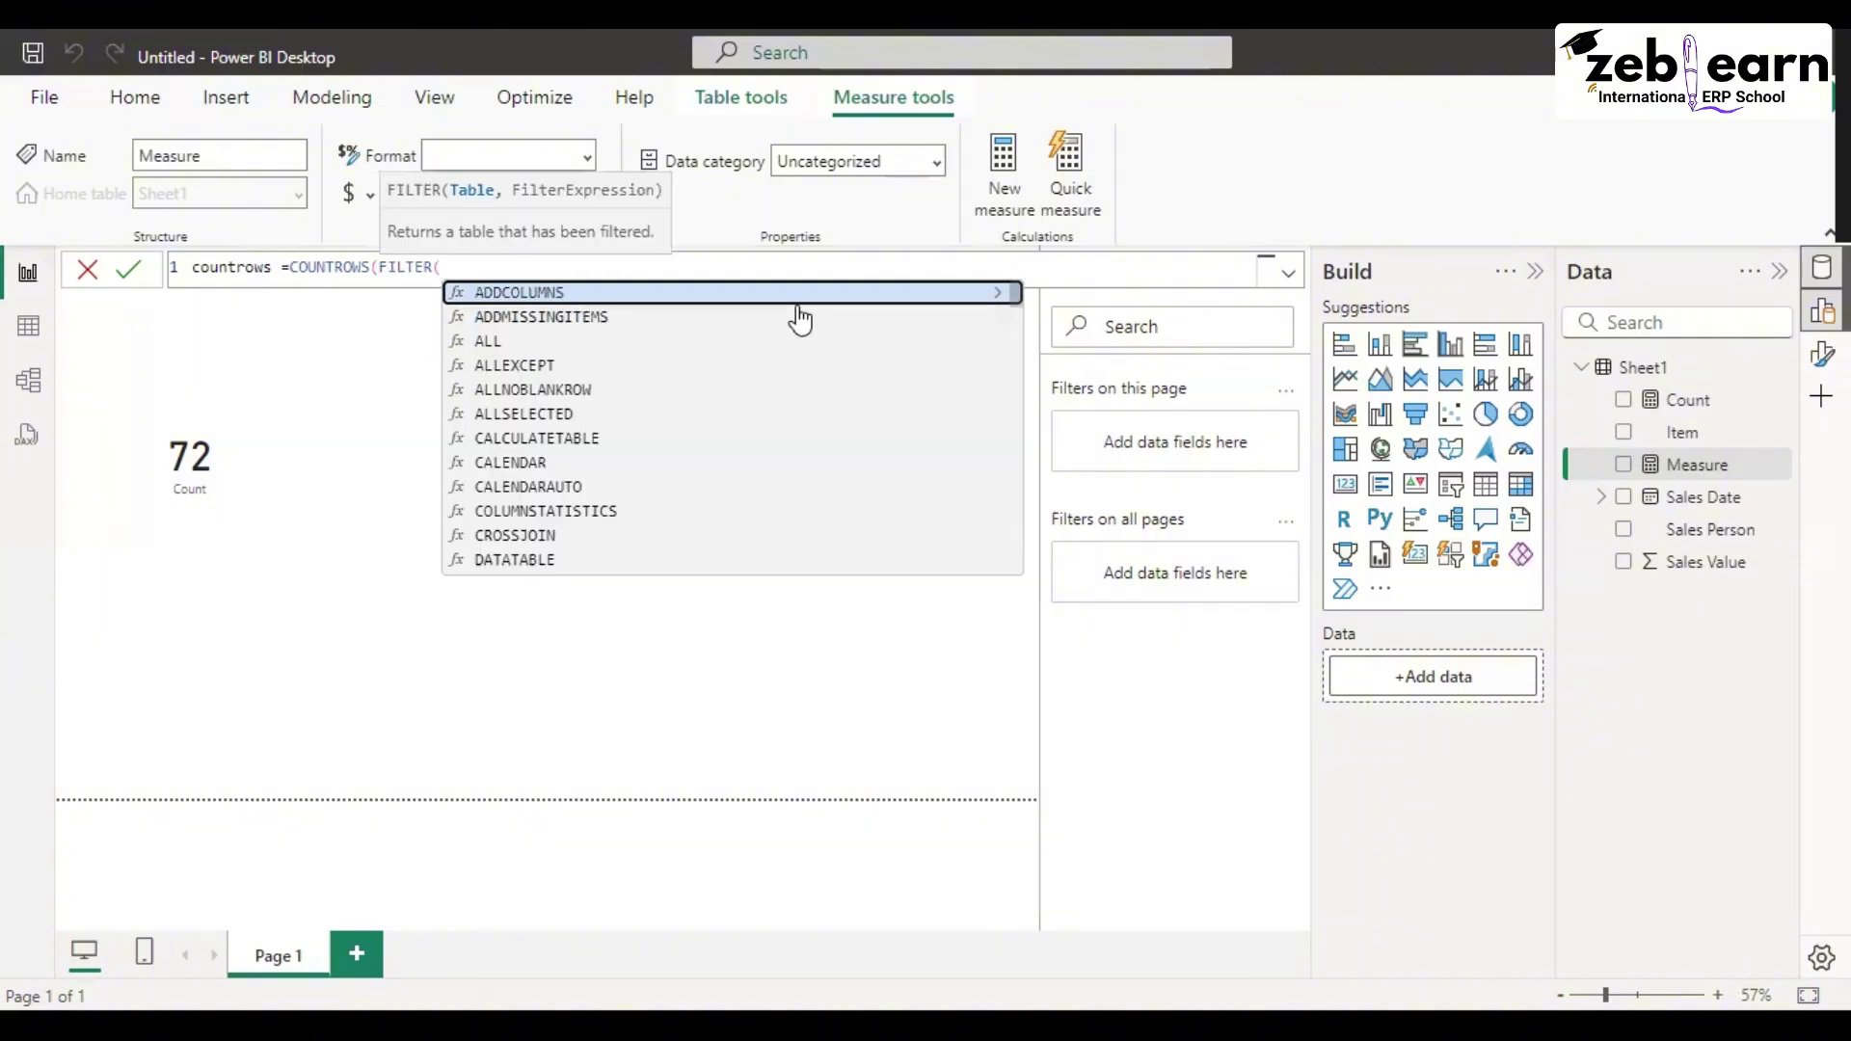
{"action": "type", "text": "shee"}
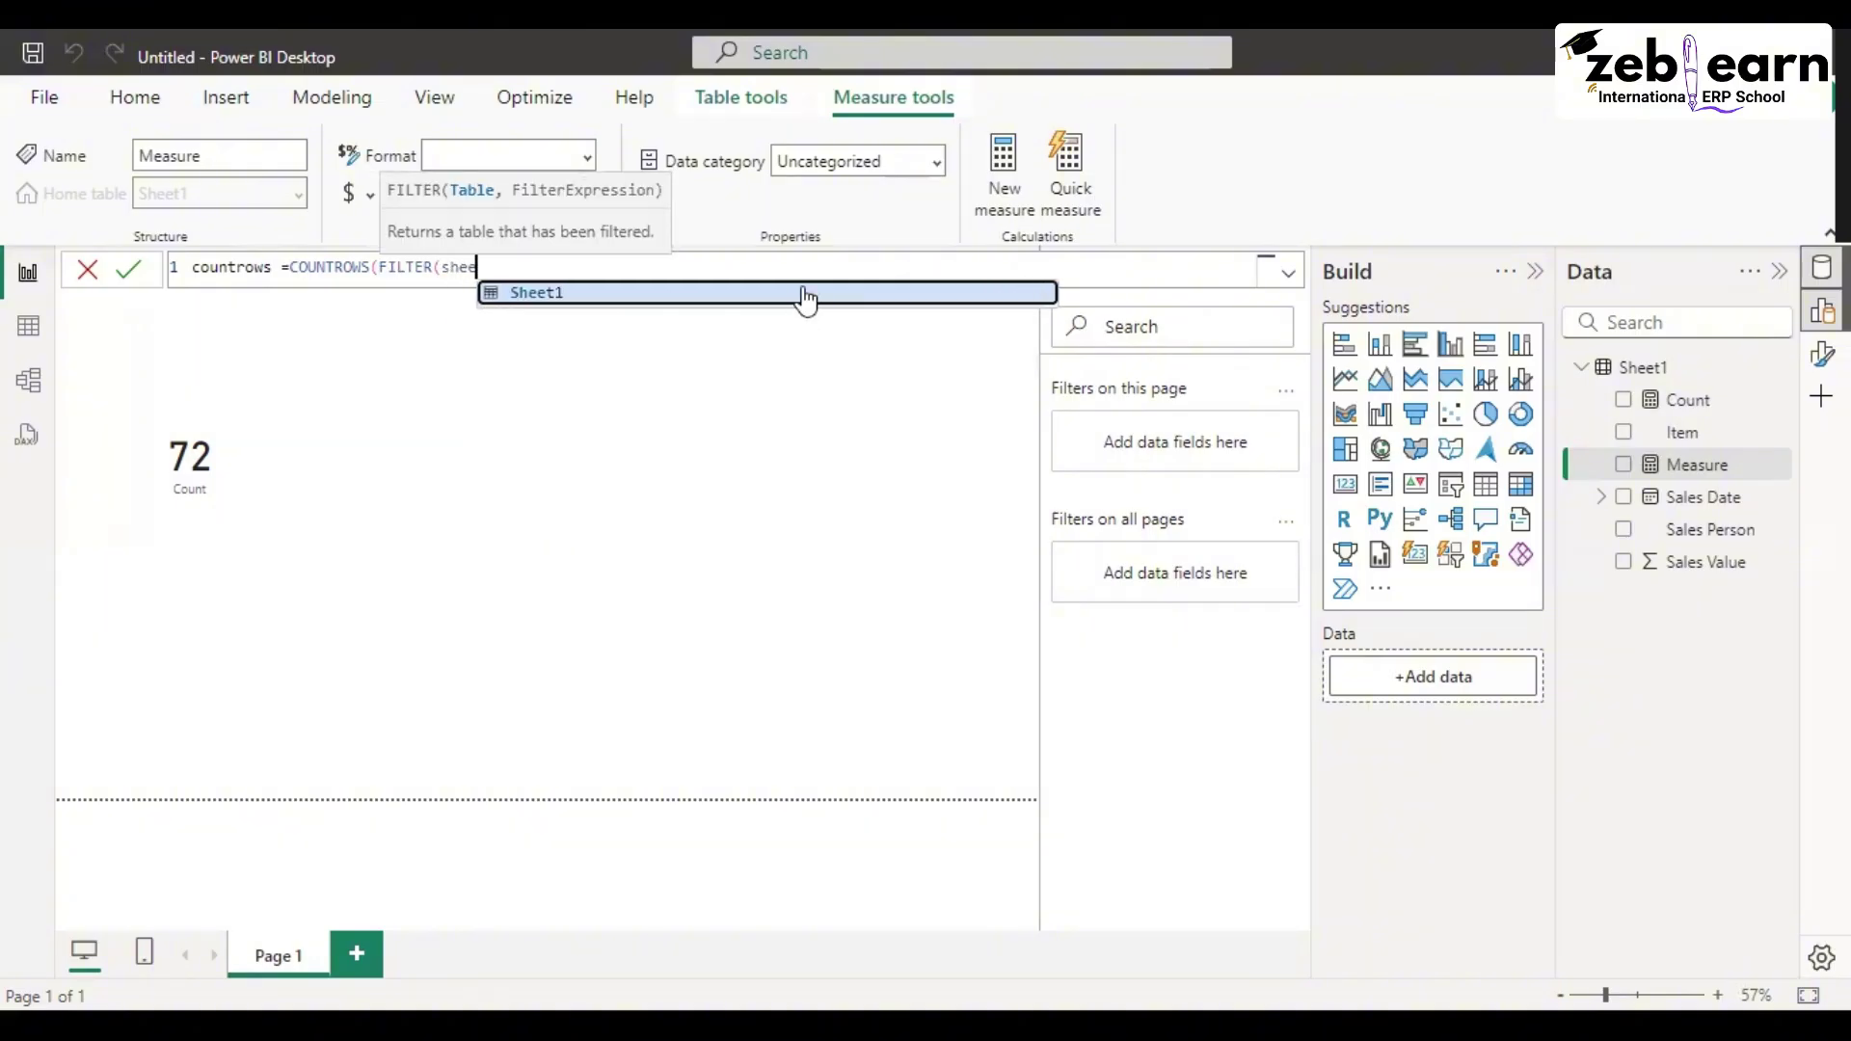
{"action": "left_click", "coordinate": [806, 295]}
{"action": "type", "text": ","}
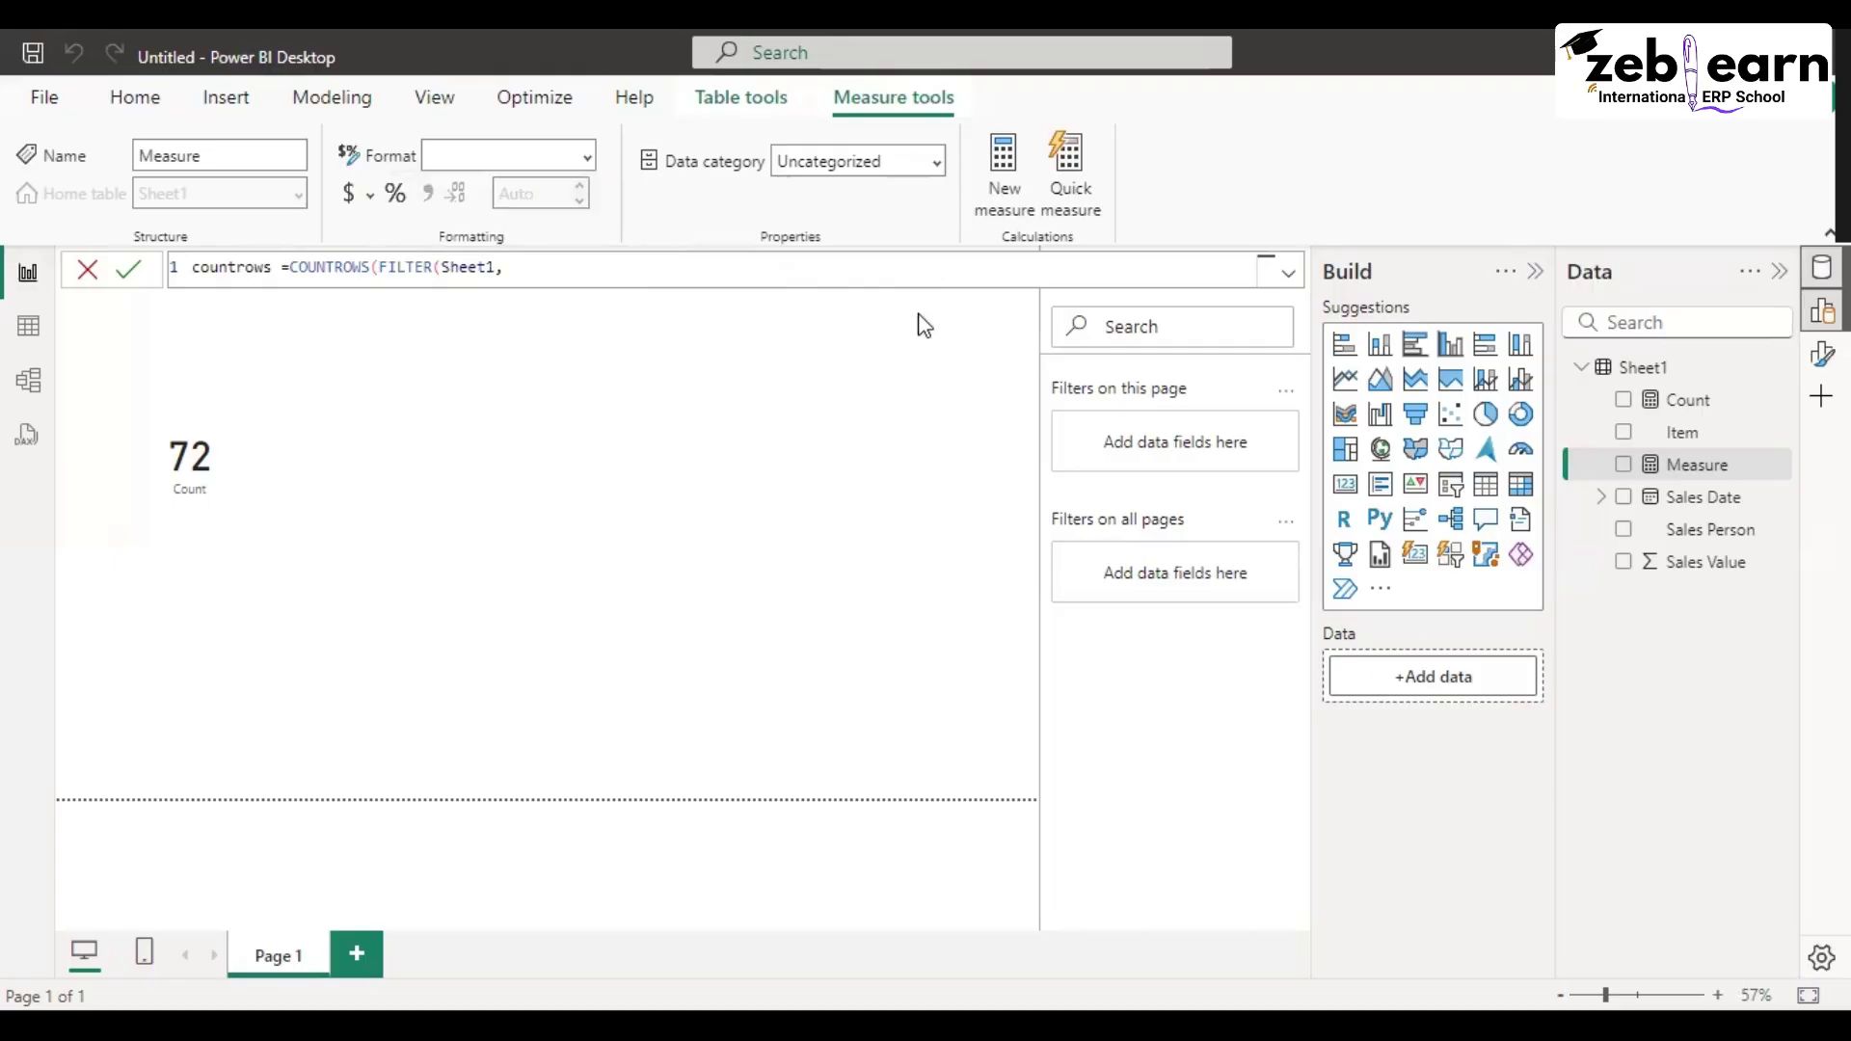
{"action": "type", "text": "she"}
{"action": "left_click", "coordinate": [708, 346]}
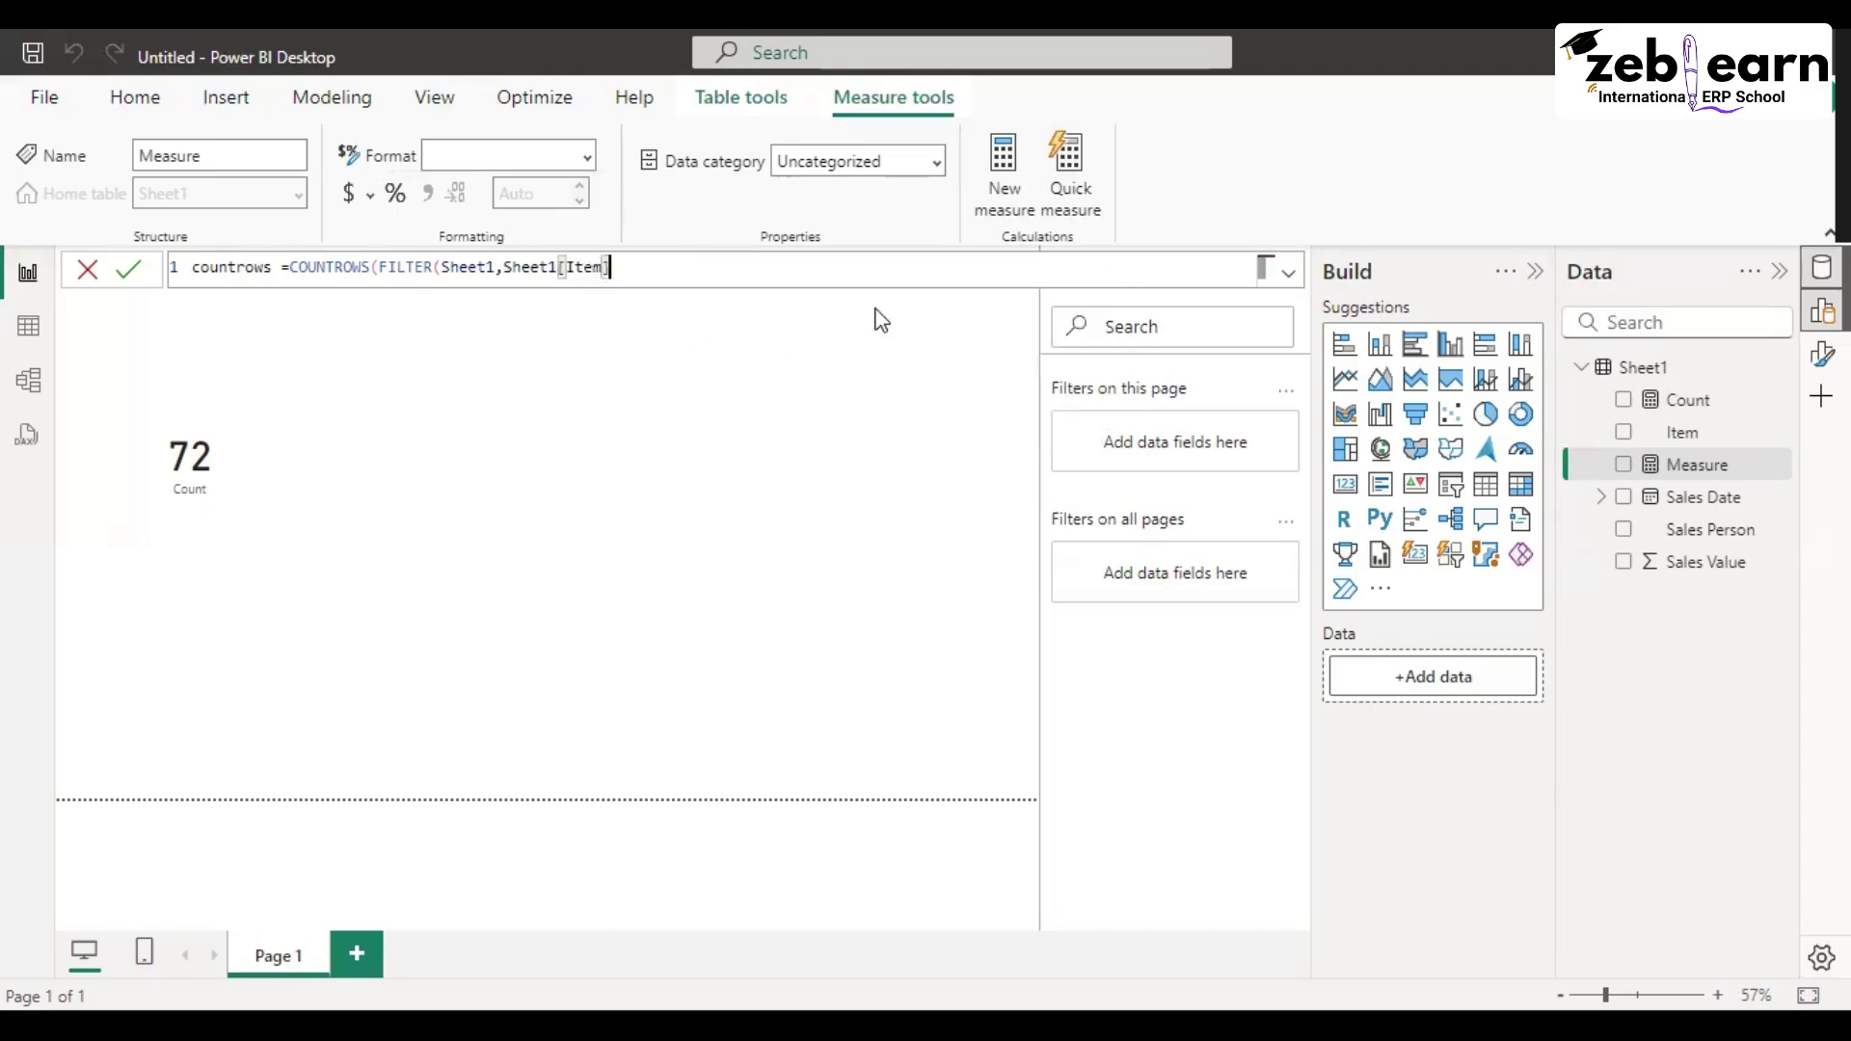
{"action": "type", "text": "="}
{"action": "type", "text": "\"\""}
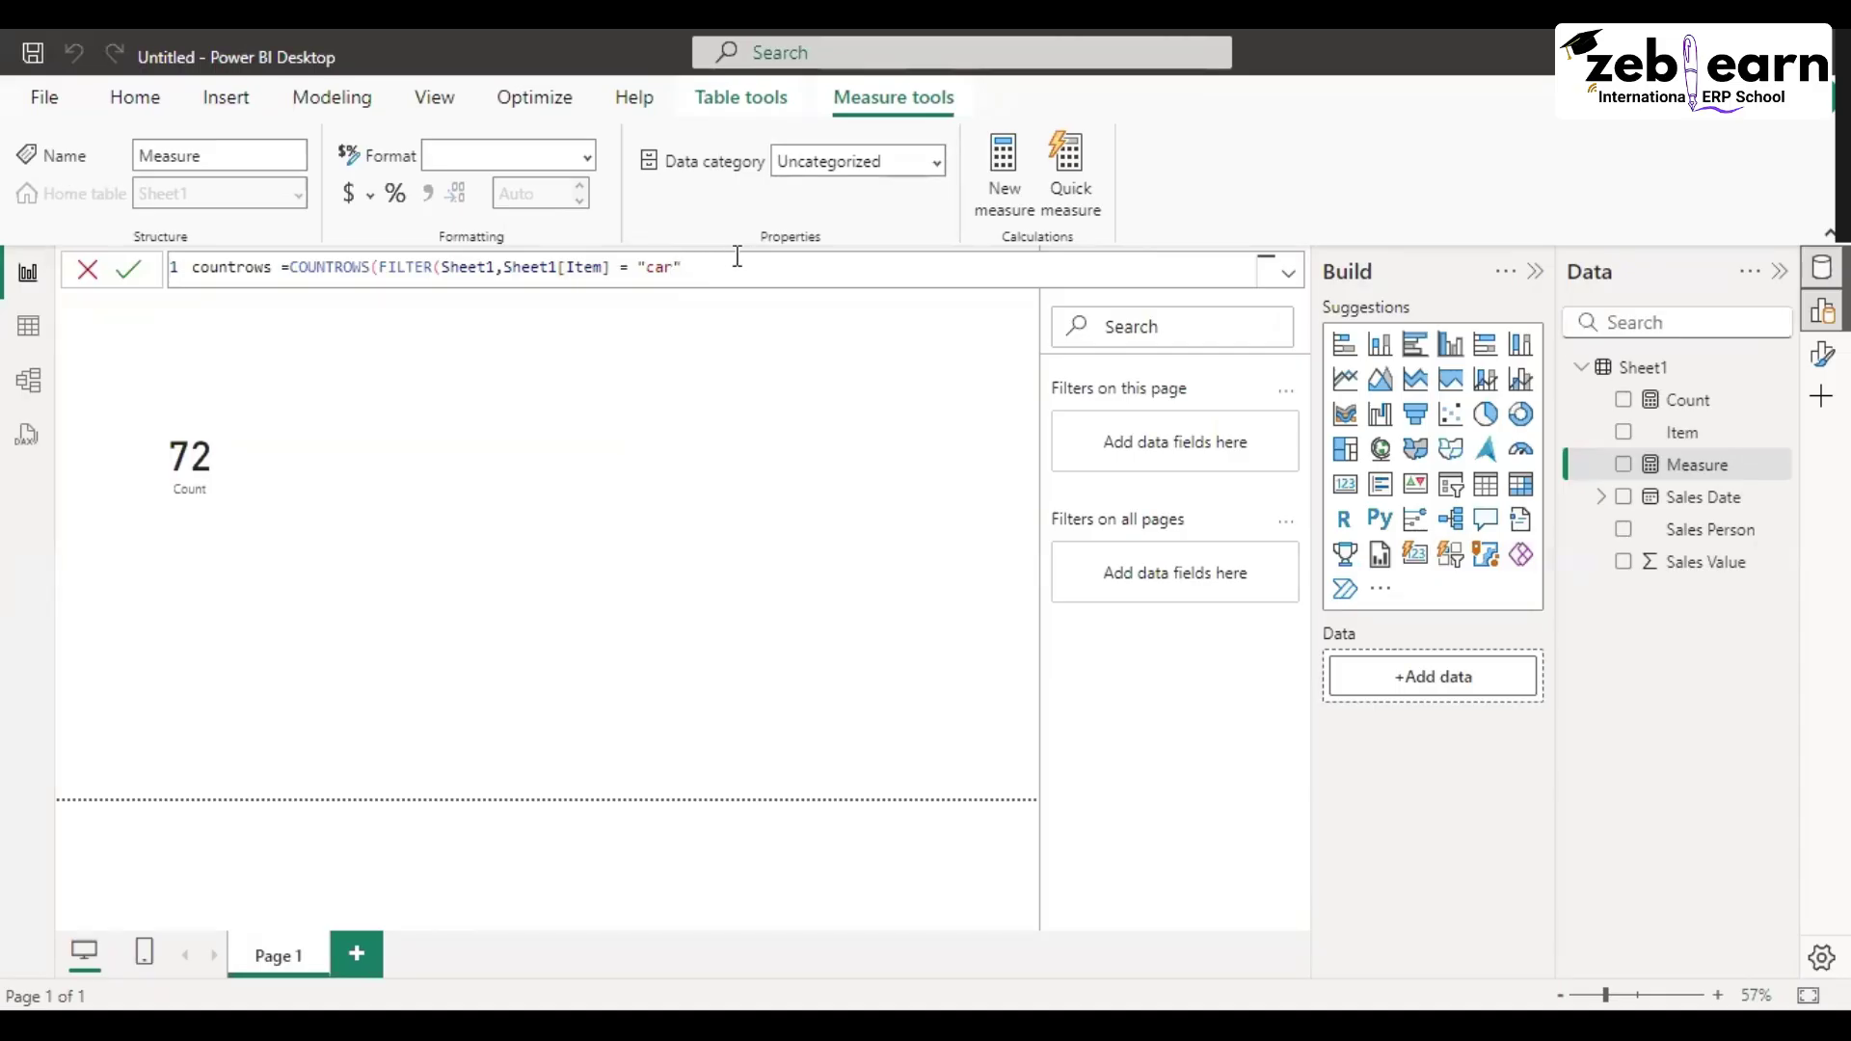
{"action": "key", "text": "Right"}
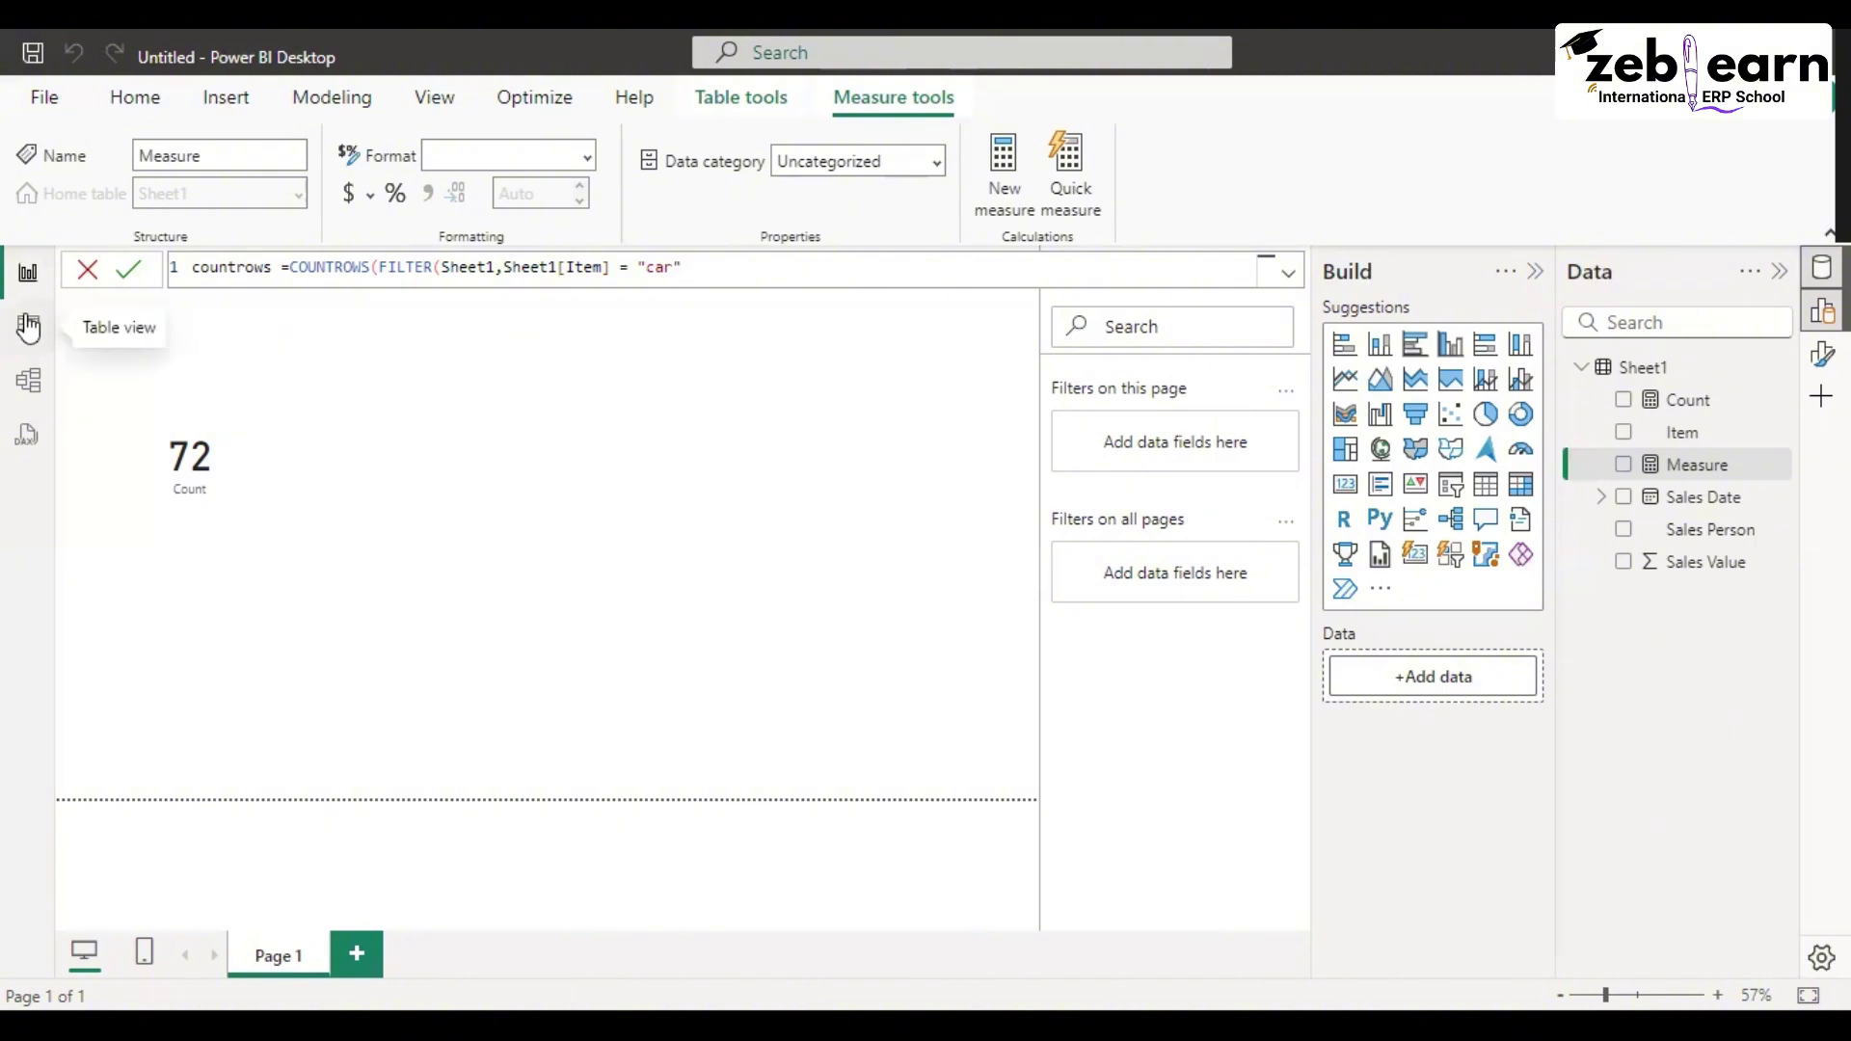
{"action": "key", "text": "Return"}
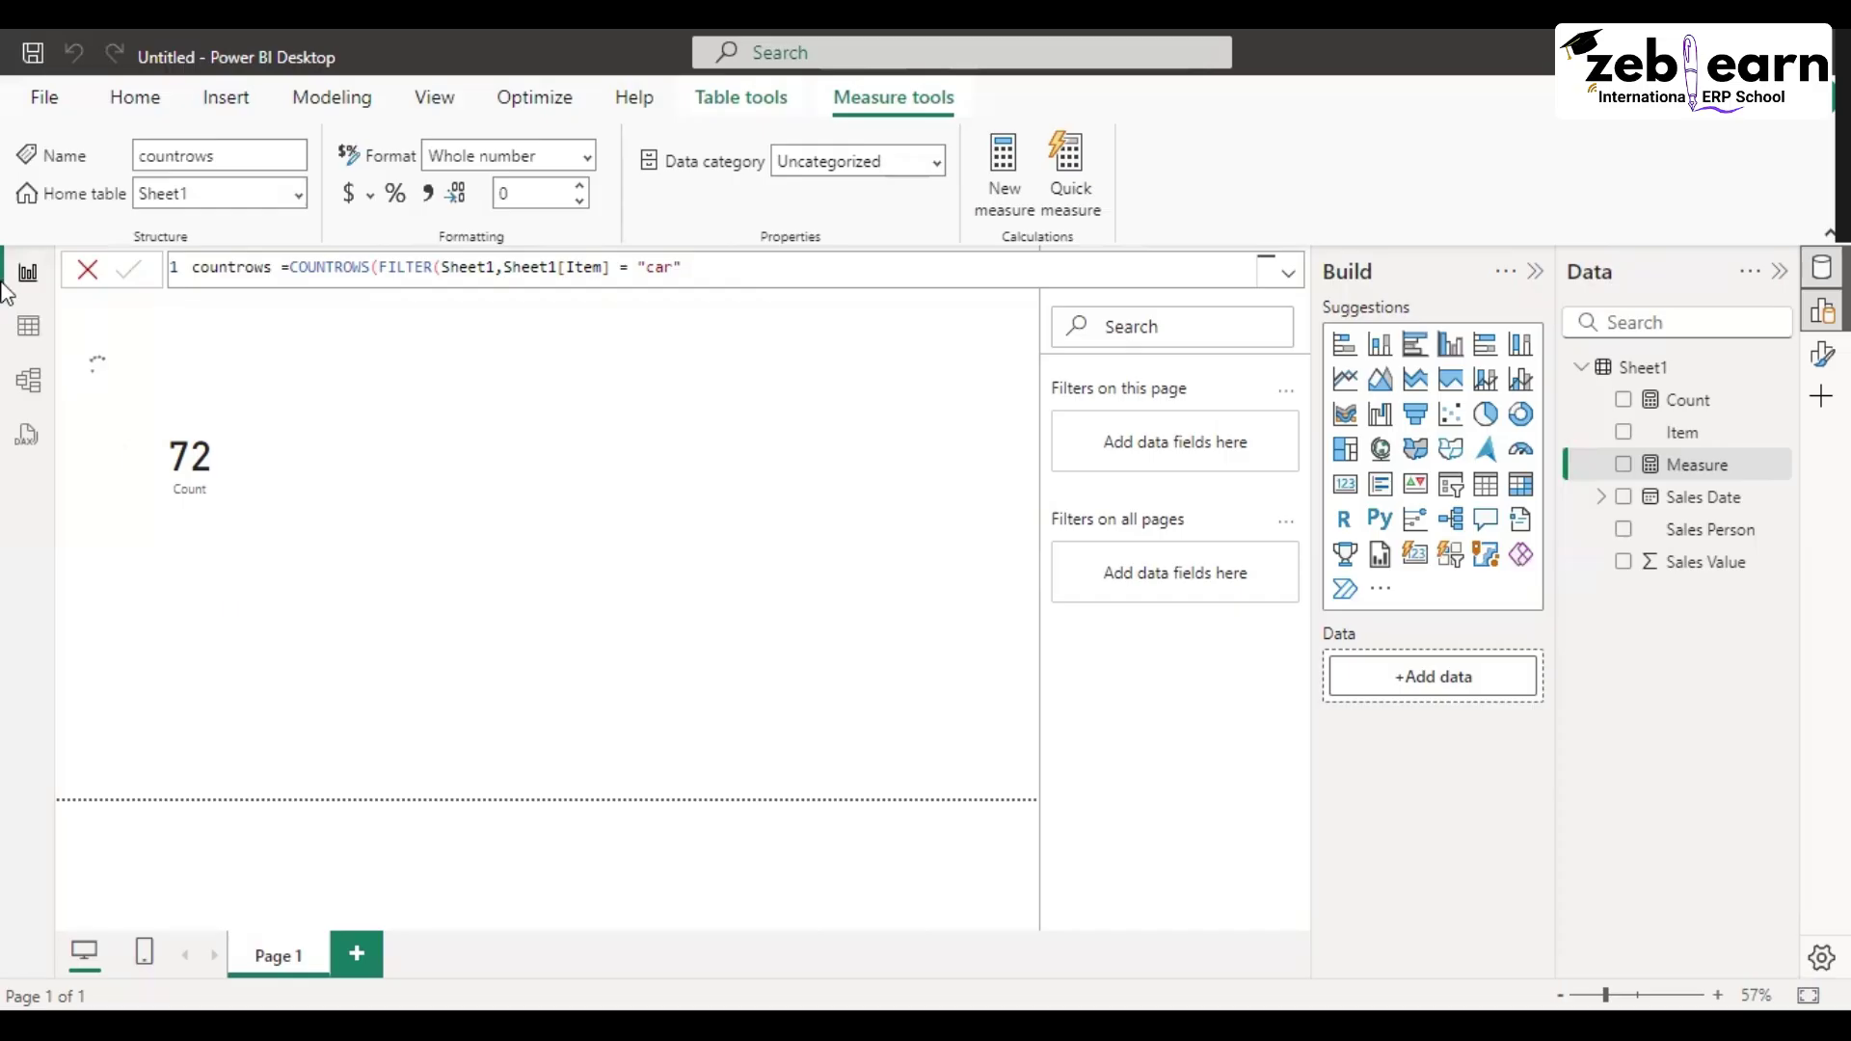
Step: Check the Item values in the Sheet1 data, and reopen the countrows measure's formula in the report to examine its filter and brackets
{"action": "left_click", "coordinate": [31, 333]}
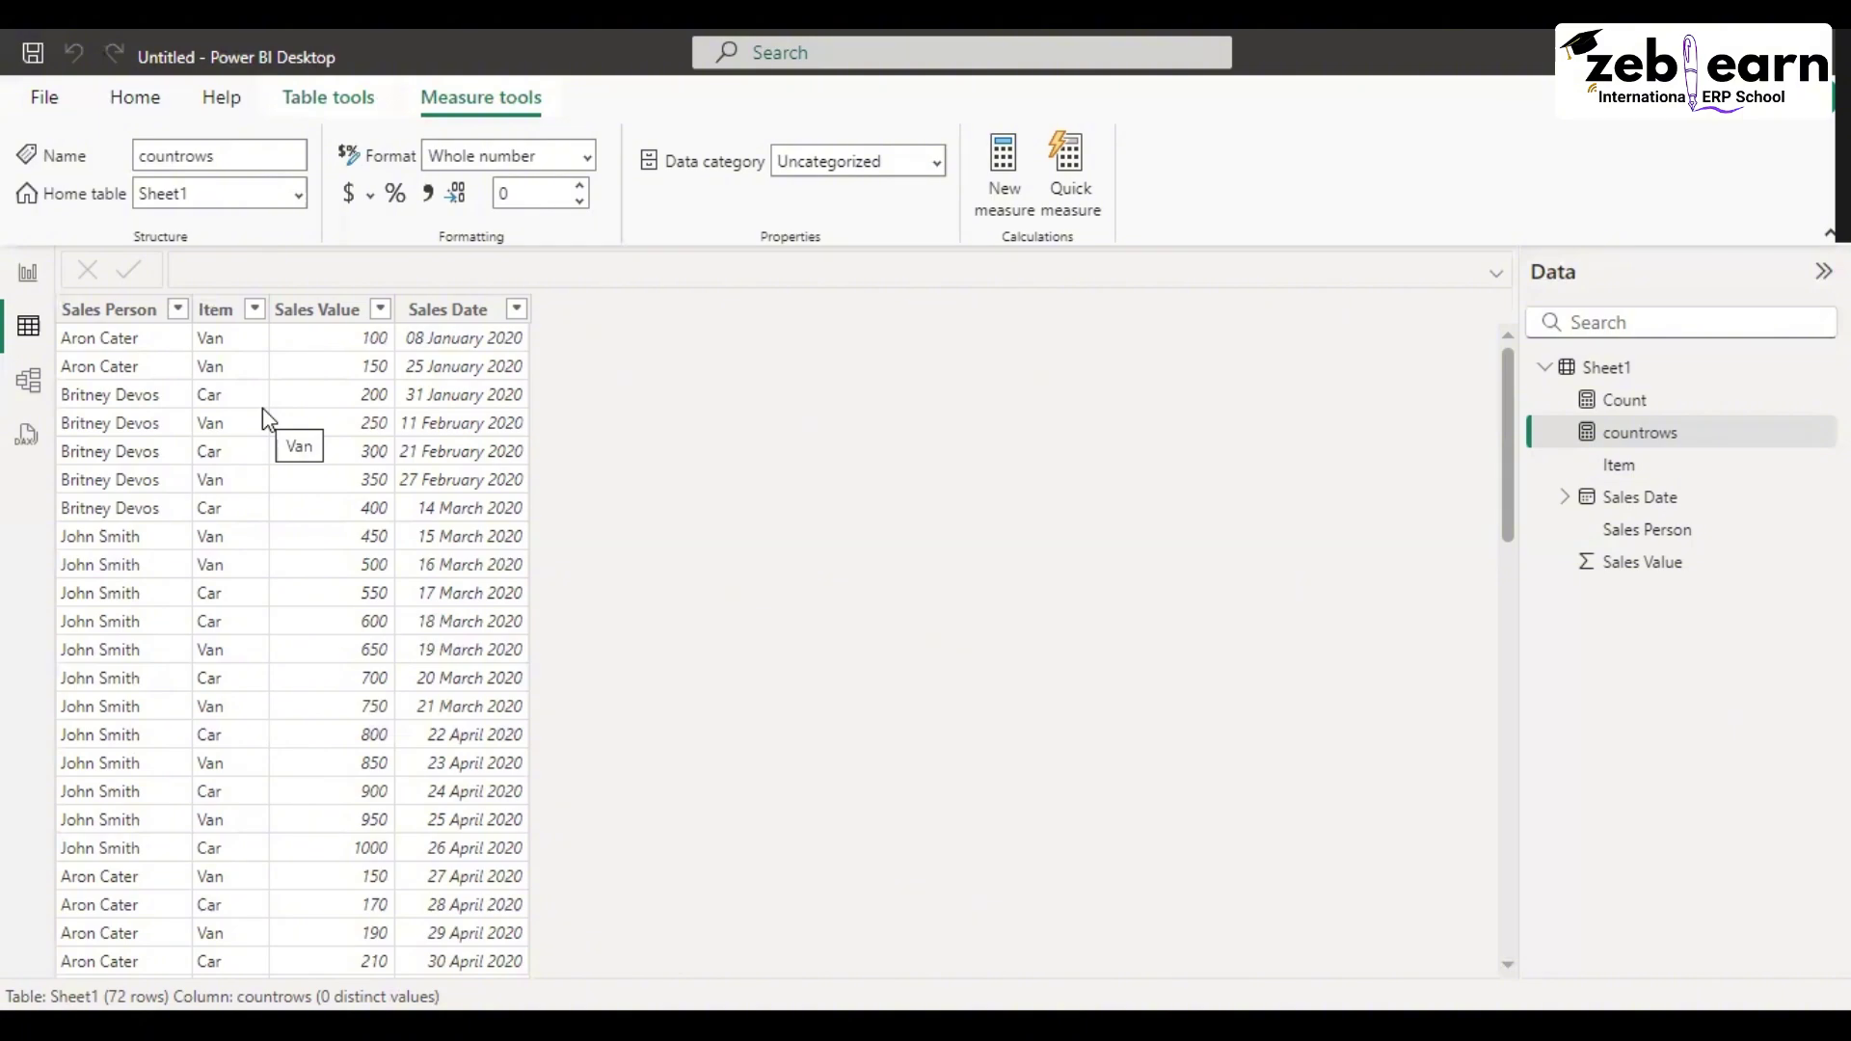
{"action": "left_click", "coordinate": [26, 278]}
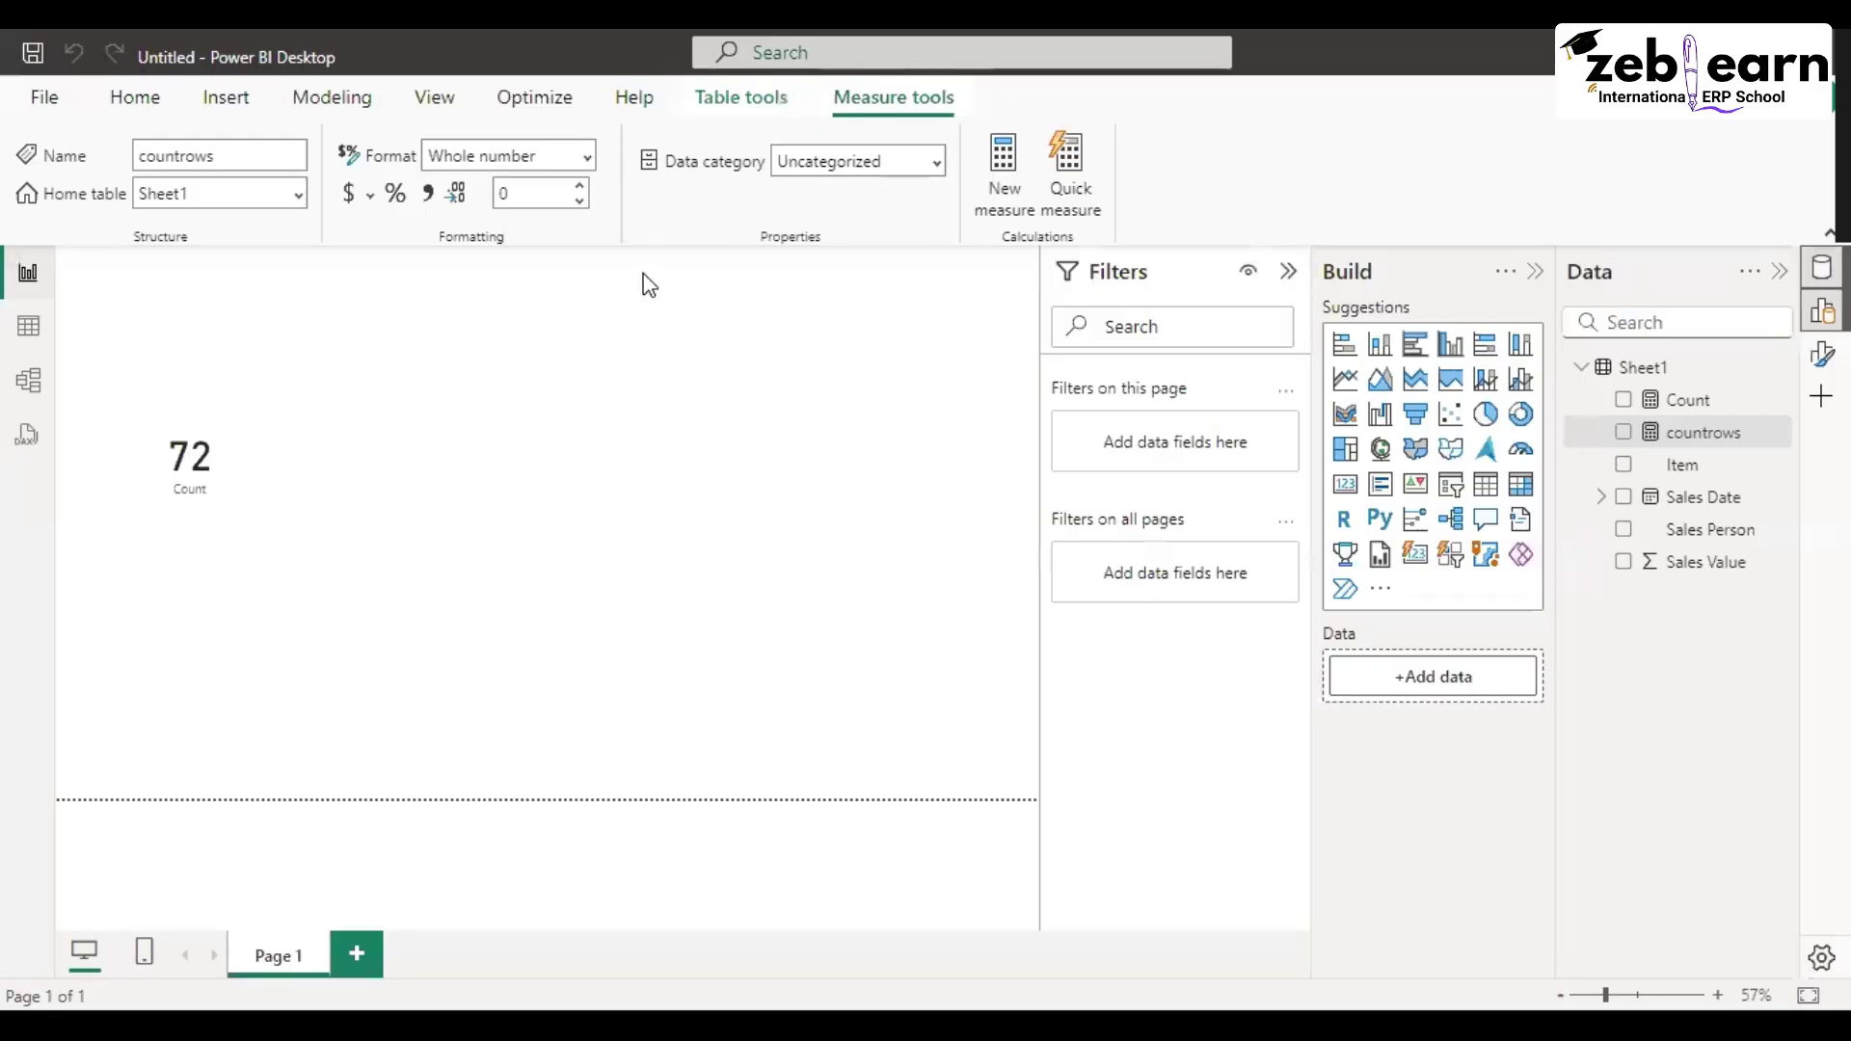
{"action": "left_click", "coordinate": [1697, 432]}
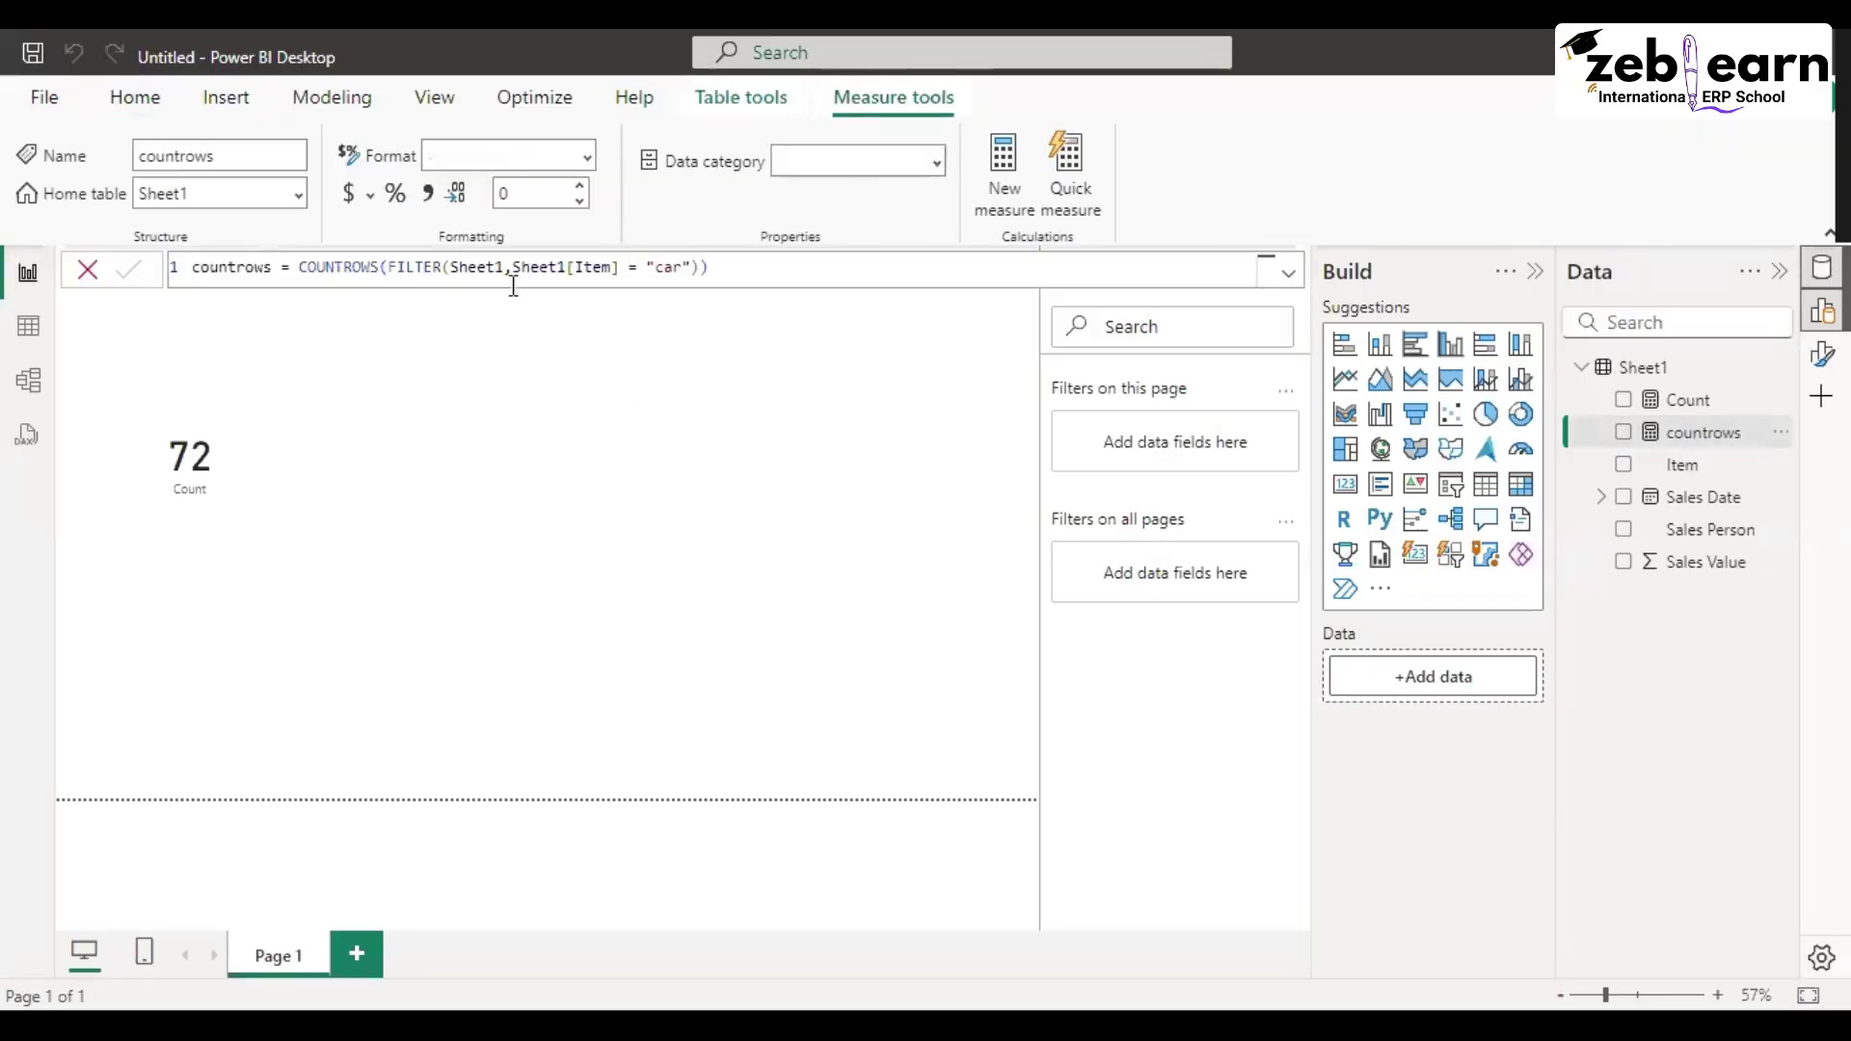
{"action": "left_click", "coordinate": [709, 267]}
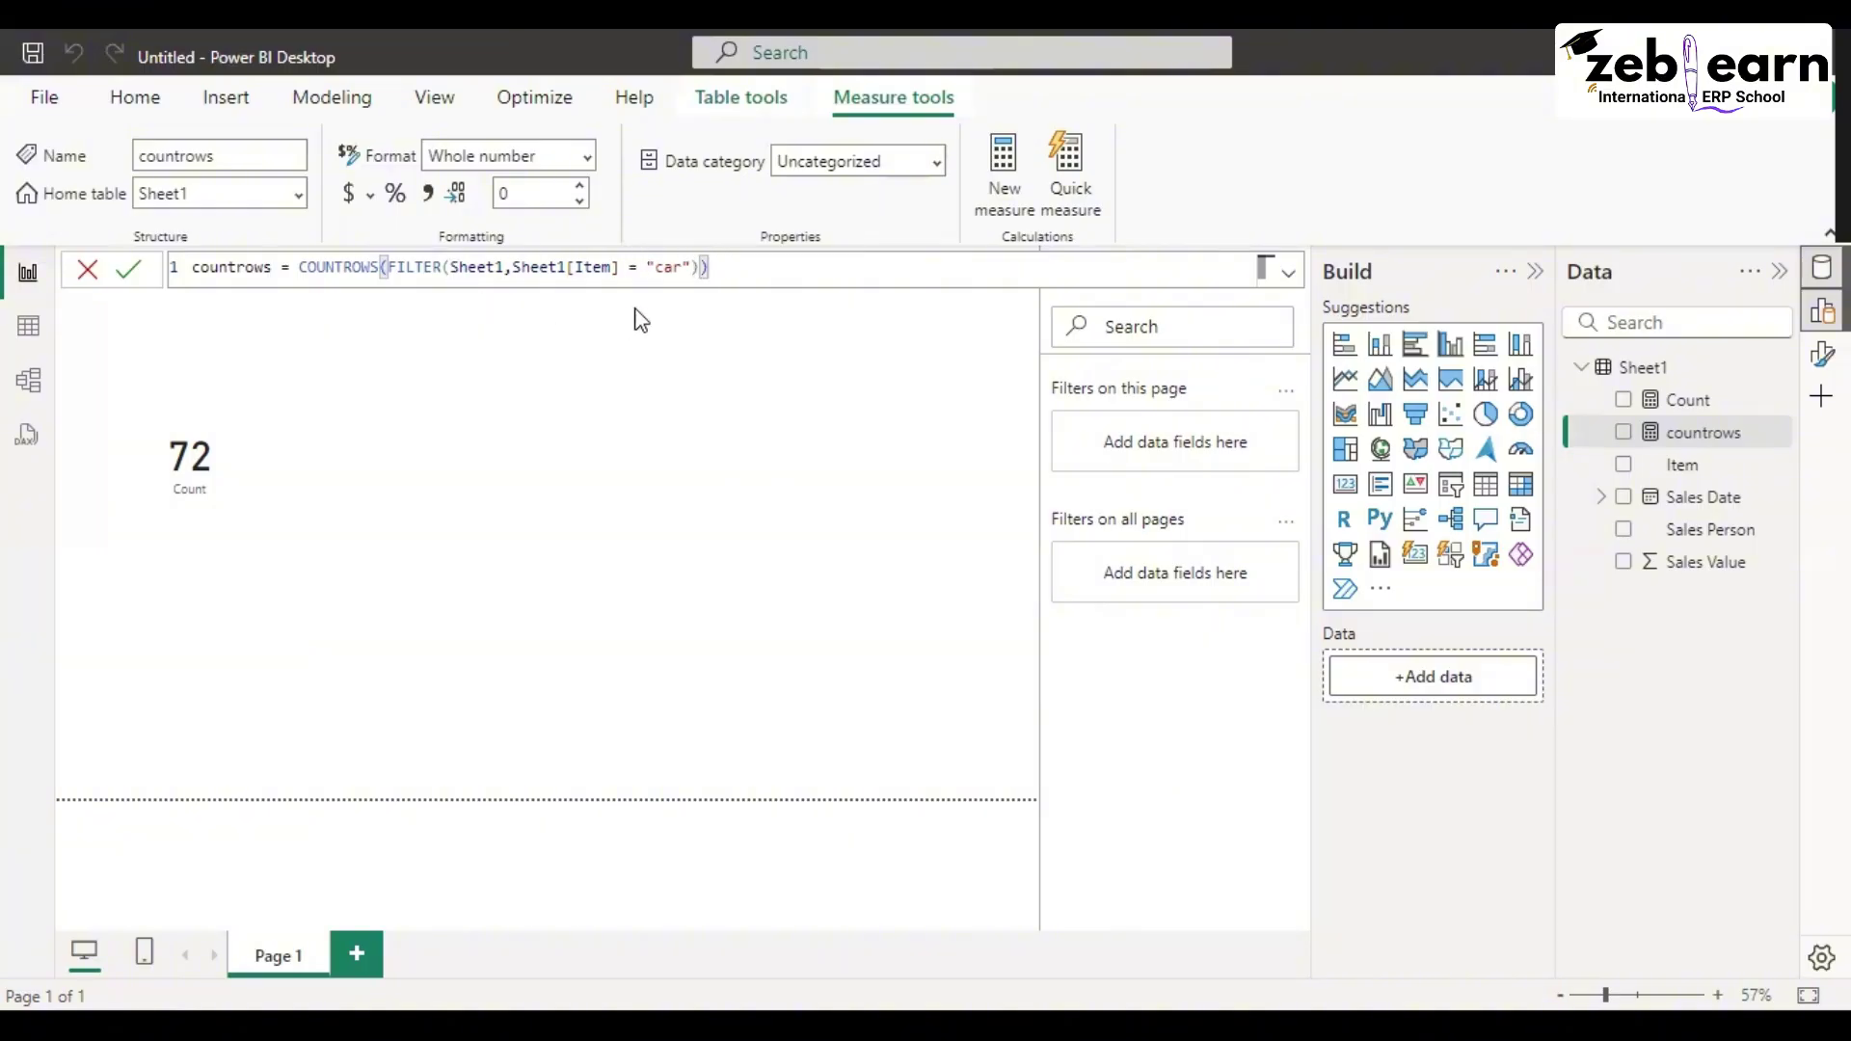
{"action": "left_click", "coordinate": [692, 267]}
{"action": "left_click", "coordinate": [711, 268]}
{"action": "left_click", "coordinate": [644, 267]}
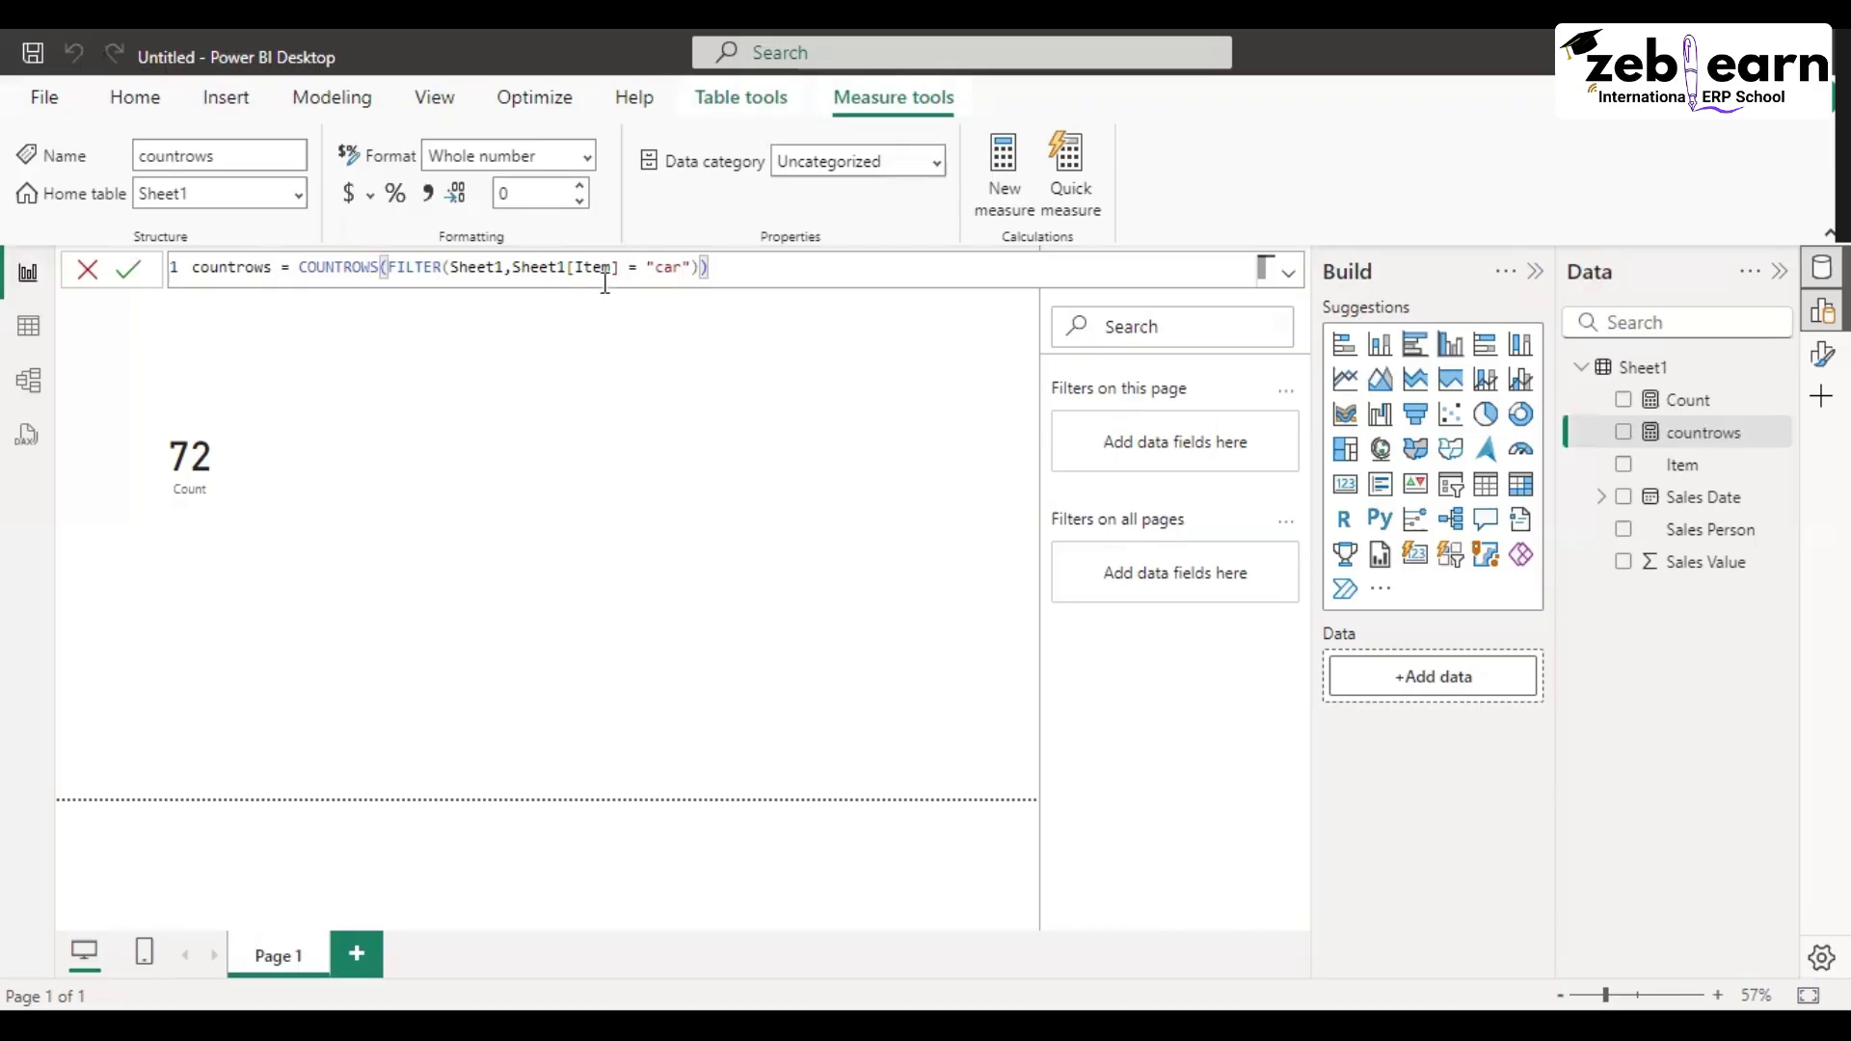